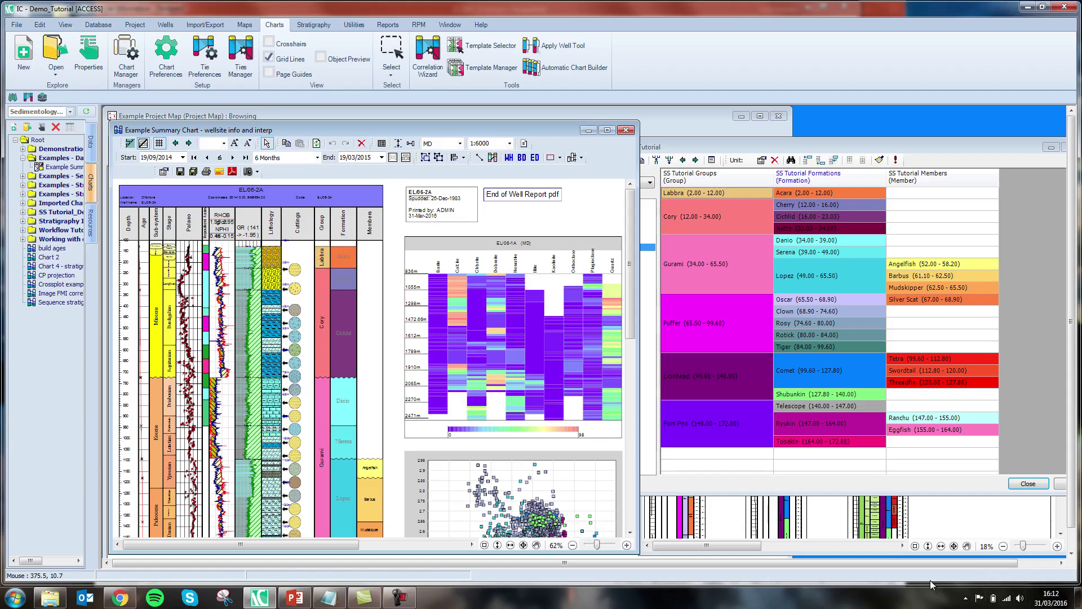
Enlarge the Strat Scheme Designer and view the ICS 2013 scheme, followed by the SS Tutorial scheme.
drag(854, 137, 682, 142)
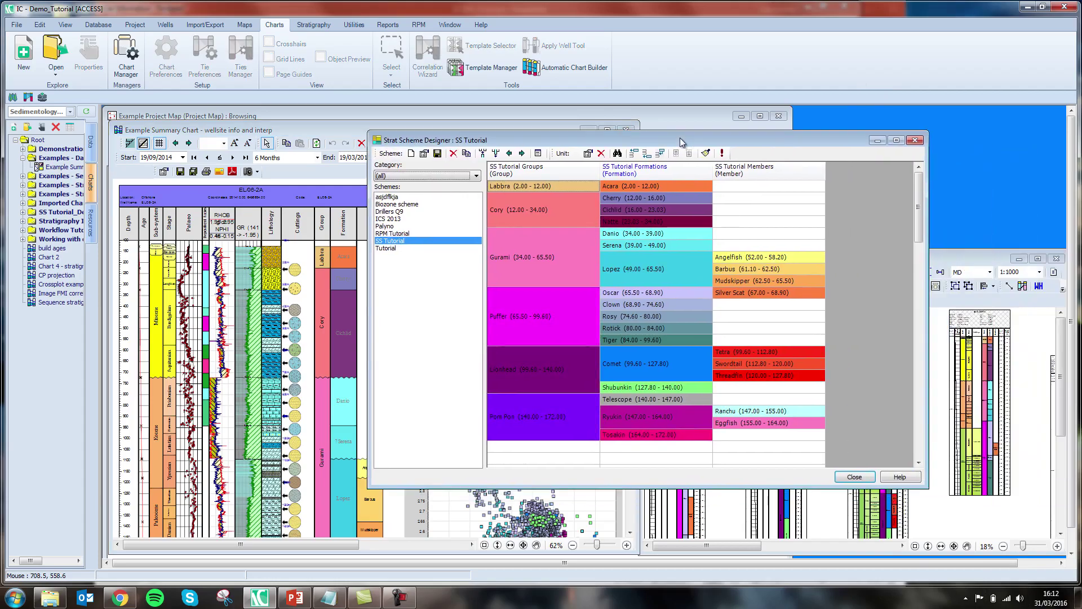
click(394, 219)
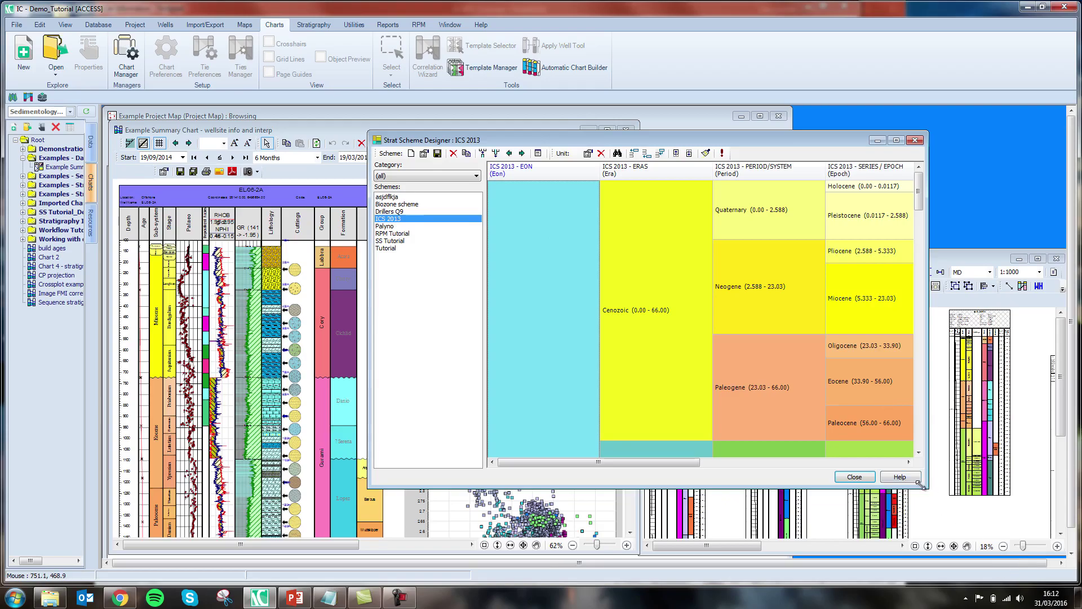
drag(919, 483, 1056, 547)
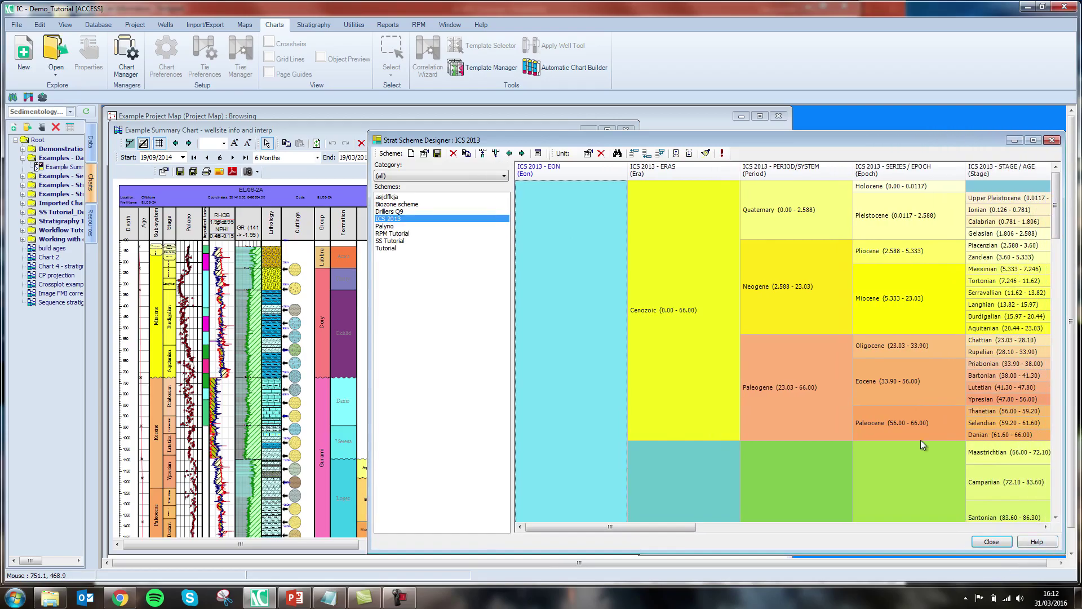
click(392, 241)
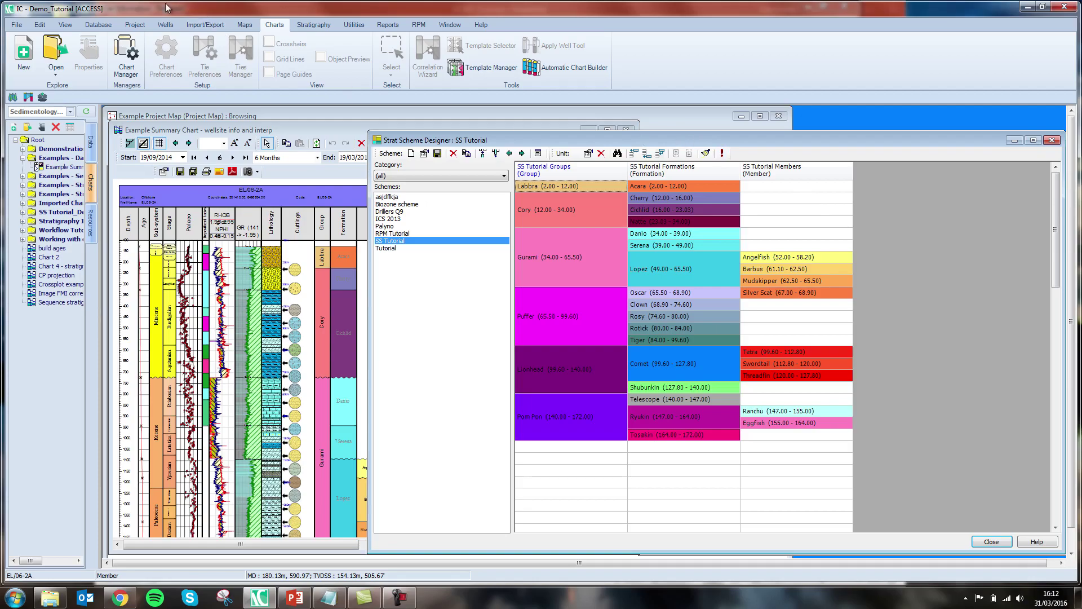
Examine the properties of the Acara unit in the SS Tutorial Formations text dictionary, including its ages and parent unit.
click(98, 26)
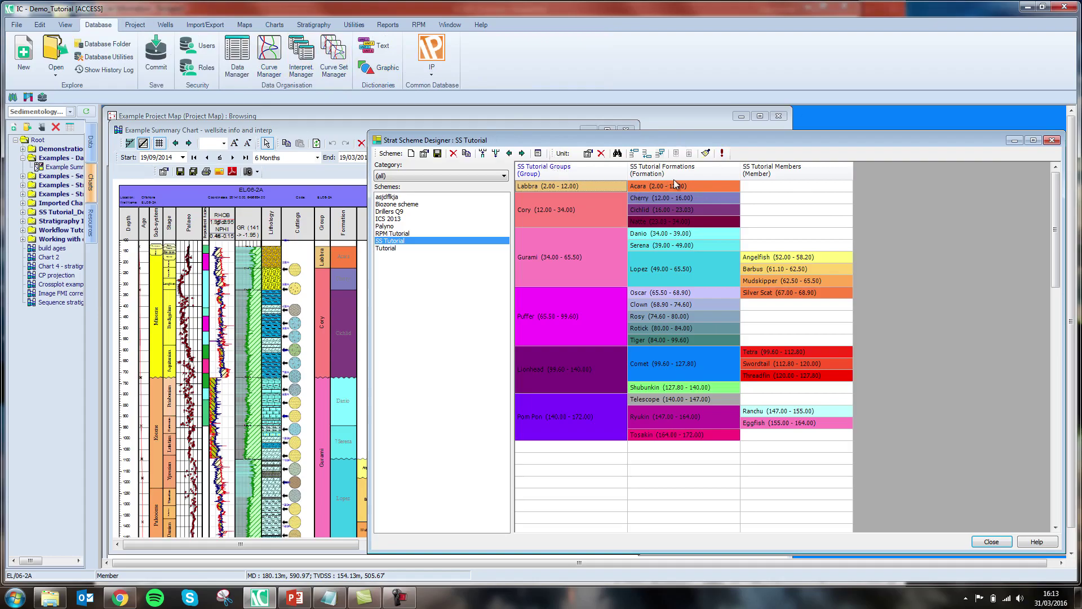
click(376, 45)
drag(499, 149, 383, 114)
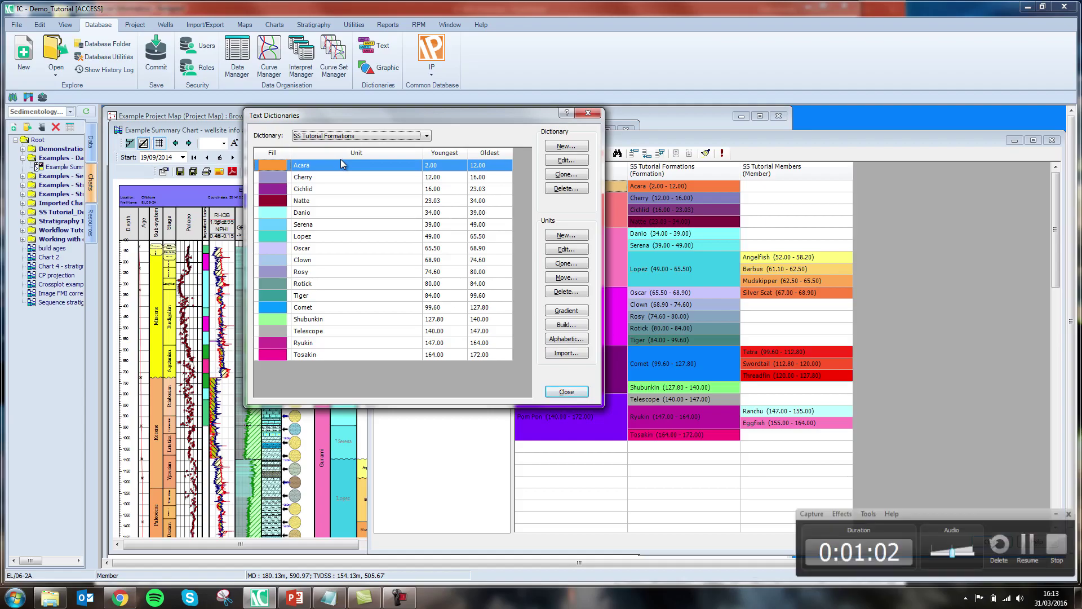
click(565, 249)
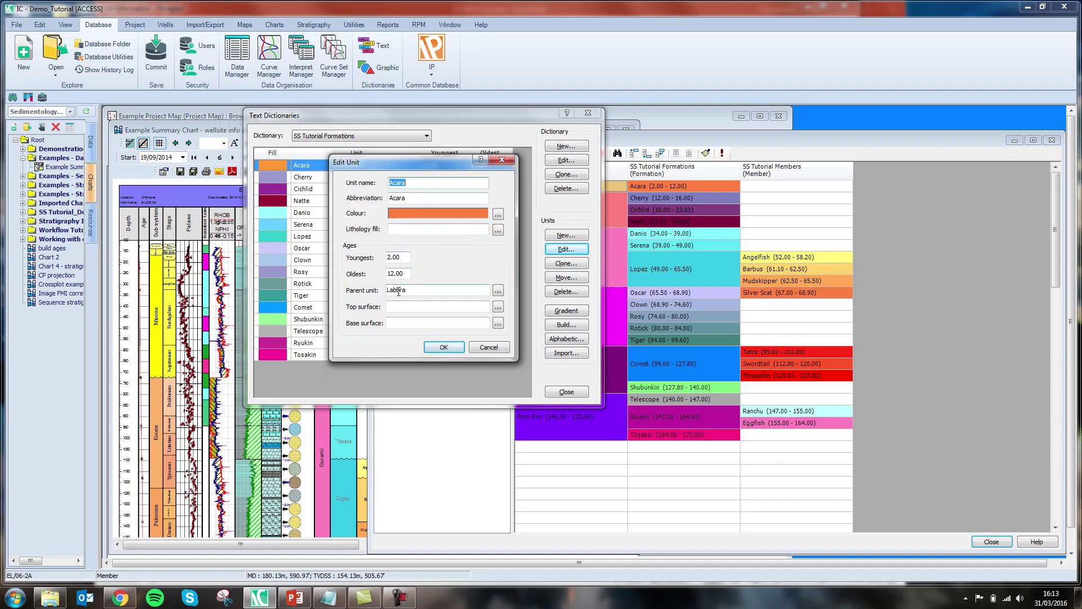
click(445, 347)
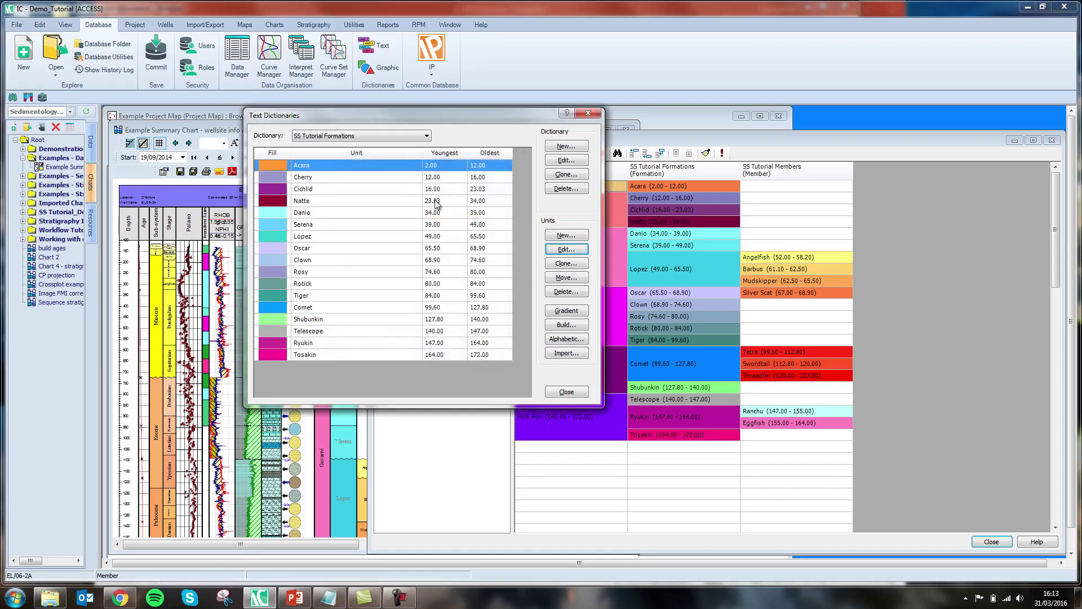
click(587, 114)
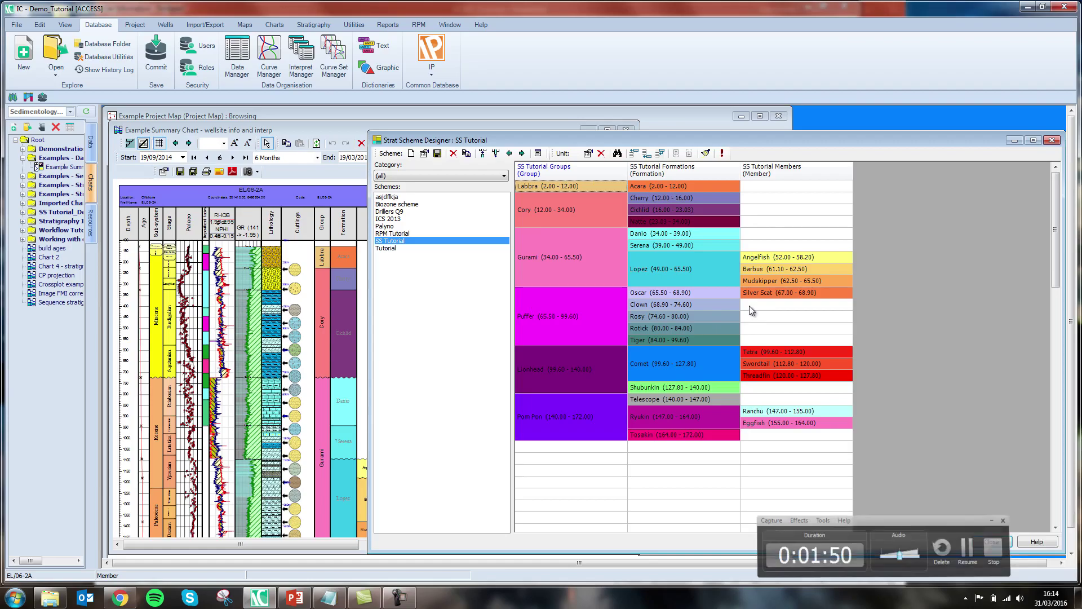
Arrange the Strat Scheme Designer beside the Example Summary Chart and zoom the chart to 77% around the Member intervals.
drag(551, 144, 864, 146)
click(402, 204)
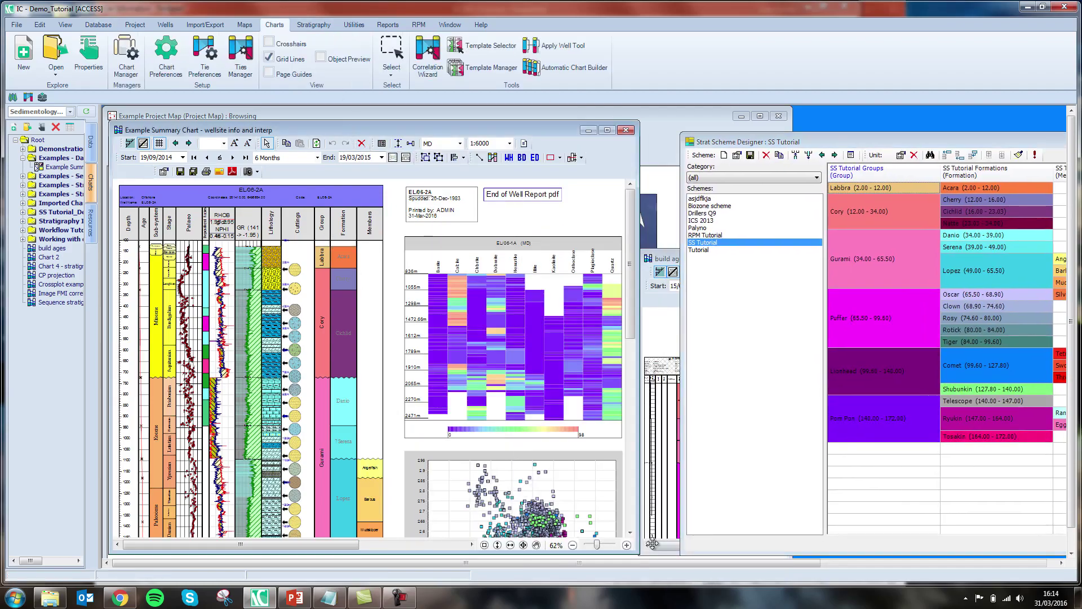
click(626, 545)
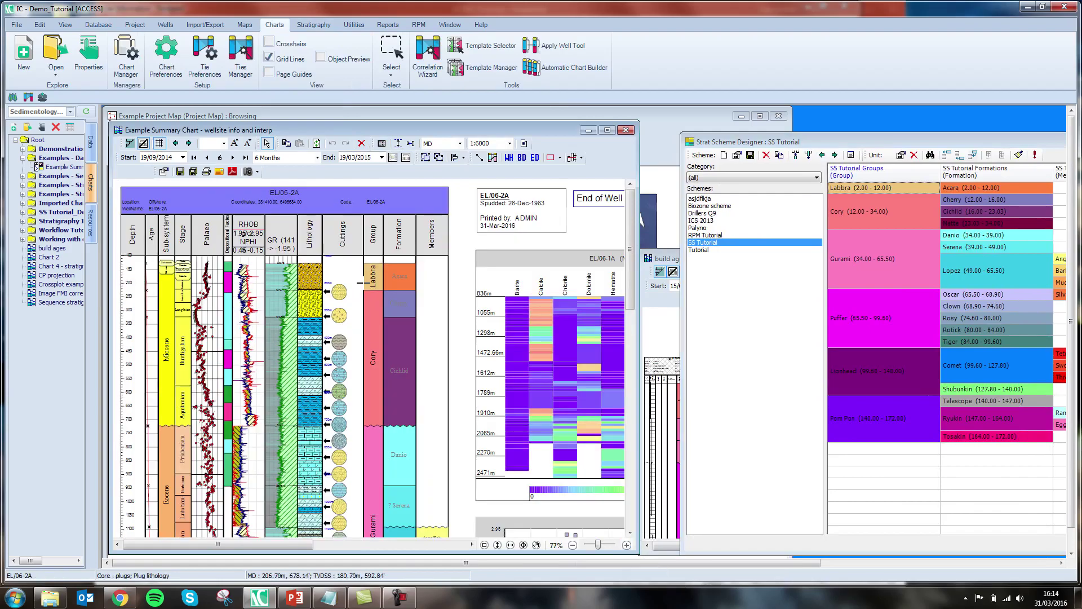
scroll(431, 302, down, 3)
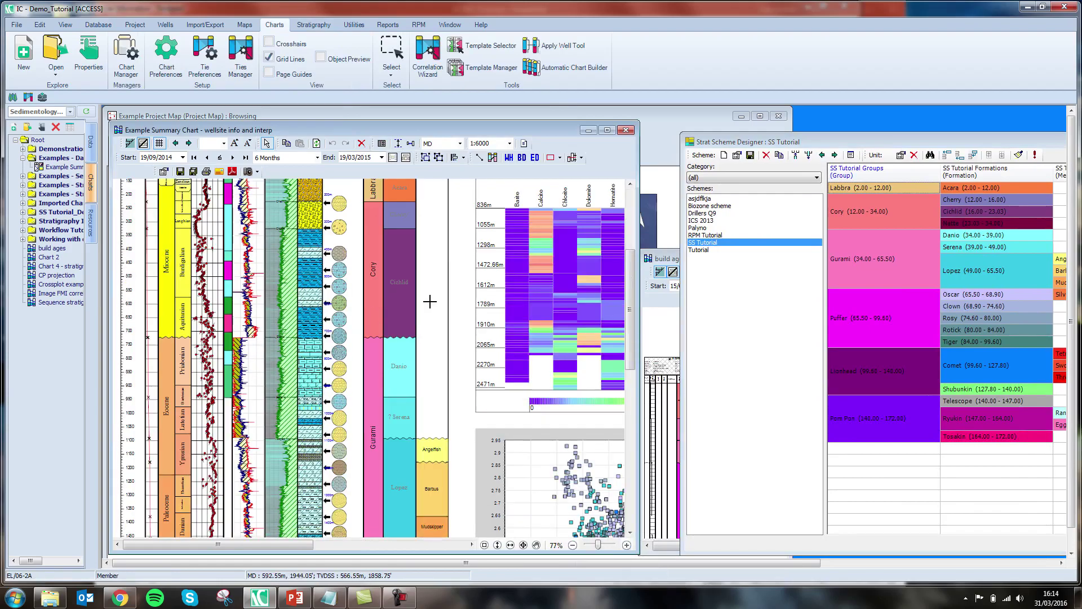
scroll(431, 301, down, 3)
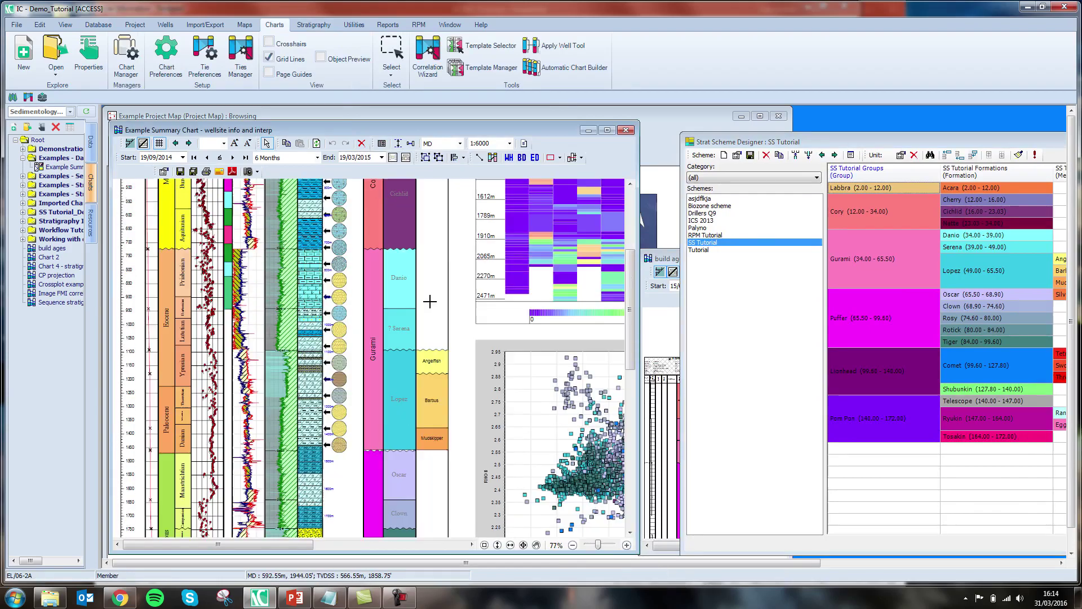
Edit the Member data in the summary chart, raising the top boundary of Angelfish to about 1051 m.
right_click(437, 362)
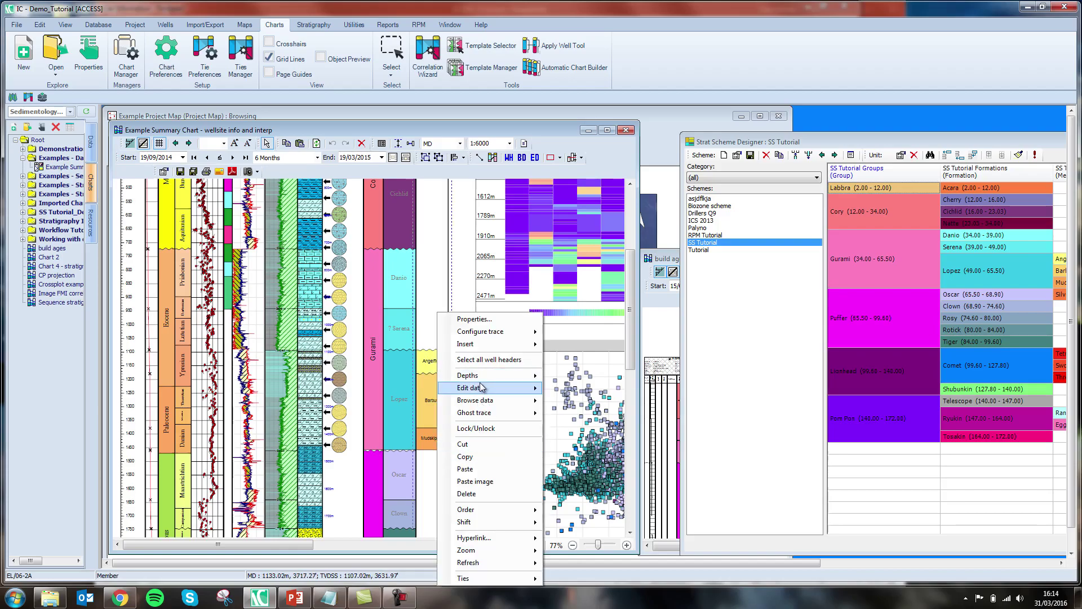
mouse_move(484, 388)
click(583, 390)
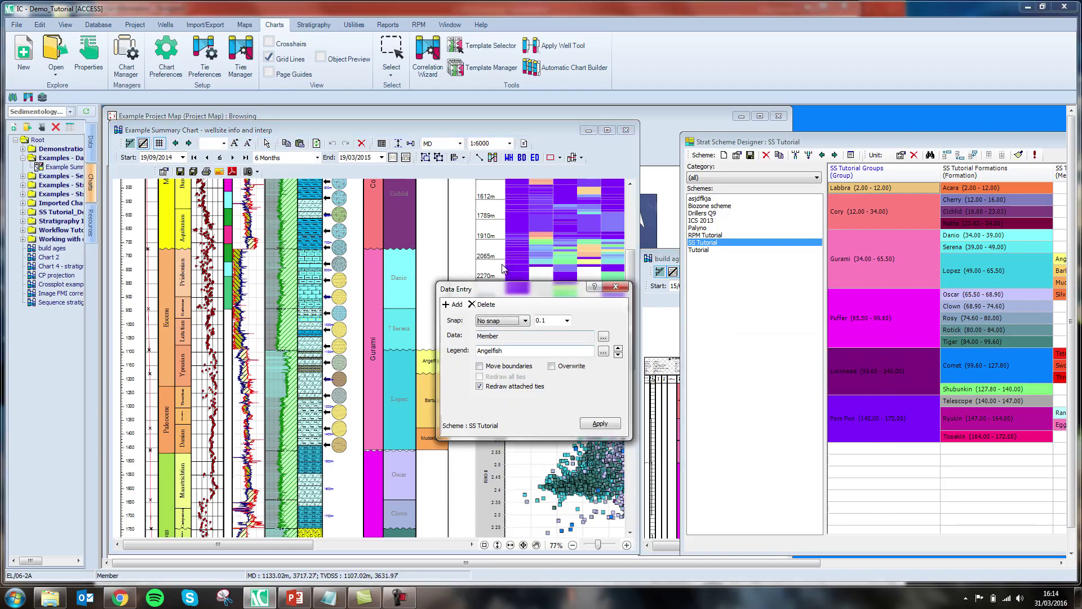
drag(497, 290, 590, 293)
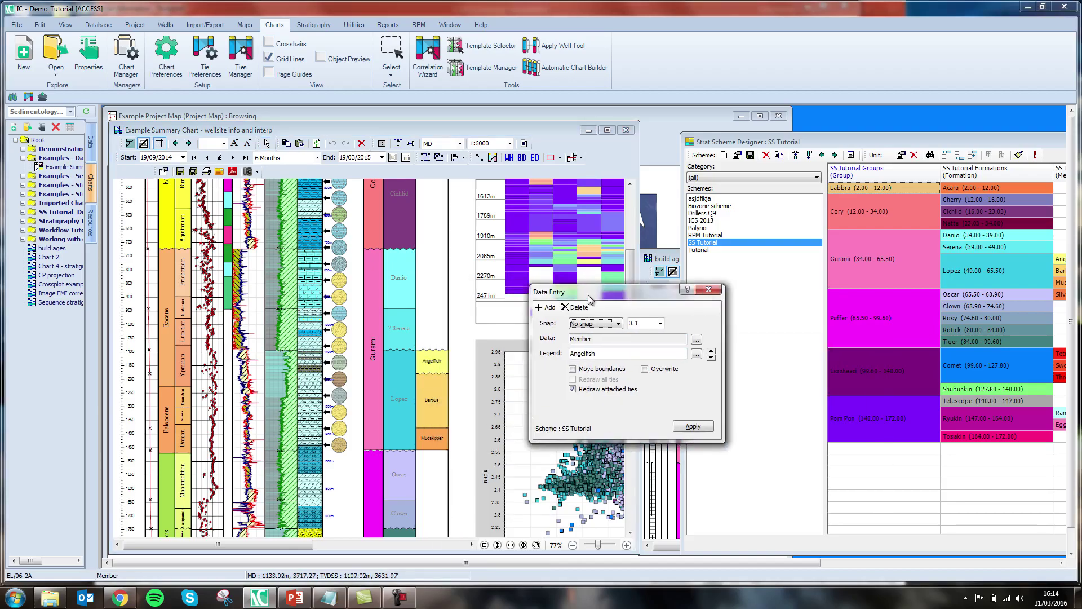
click(433, 350)
drag(433, 350, 431, 337)
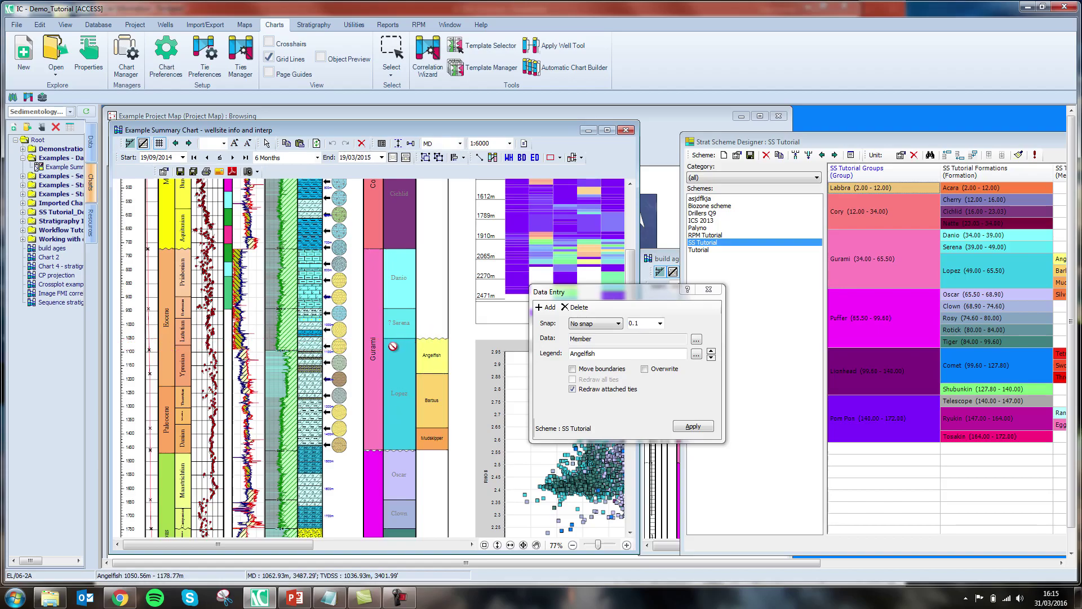
click(714, 294)
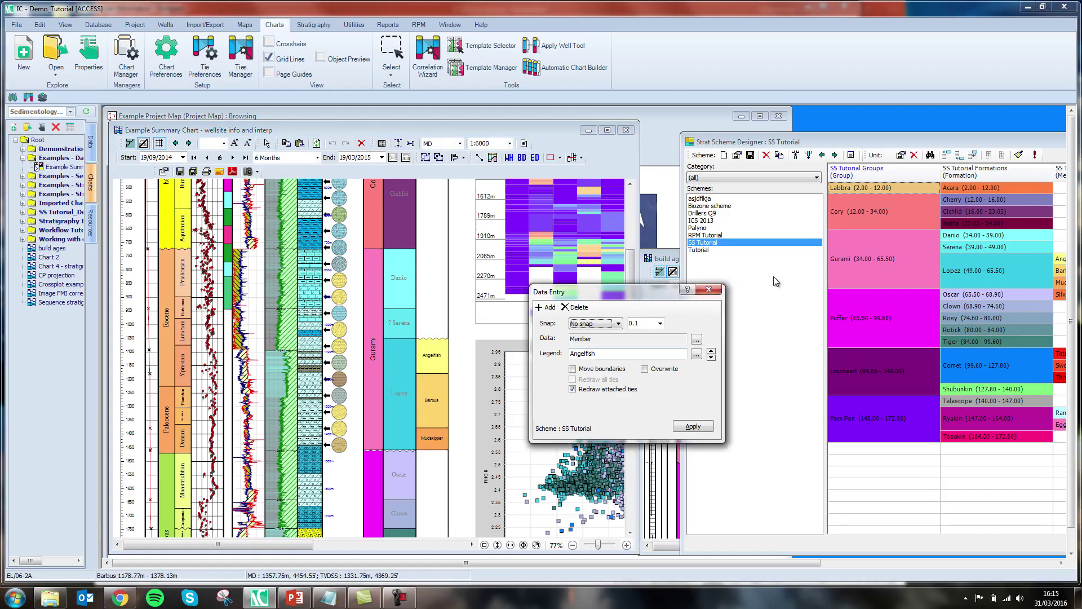
click(708, 291)
Edit the Formation data in the summary chart, lowering the base boundary of Lopez to about 1504 m.
right_click(403, 313)
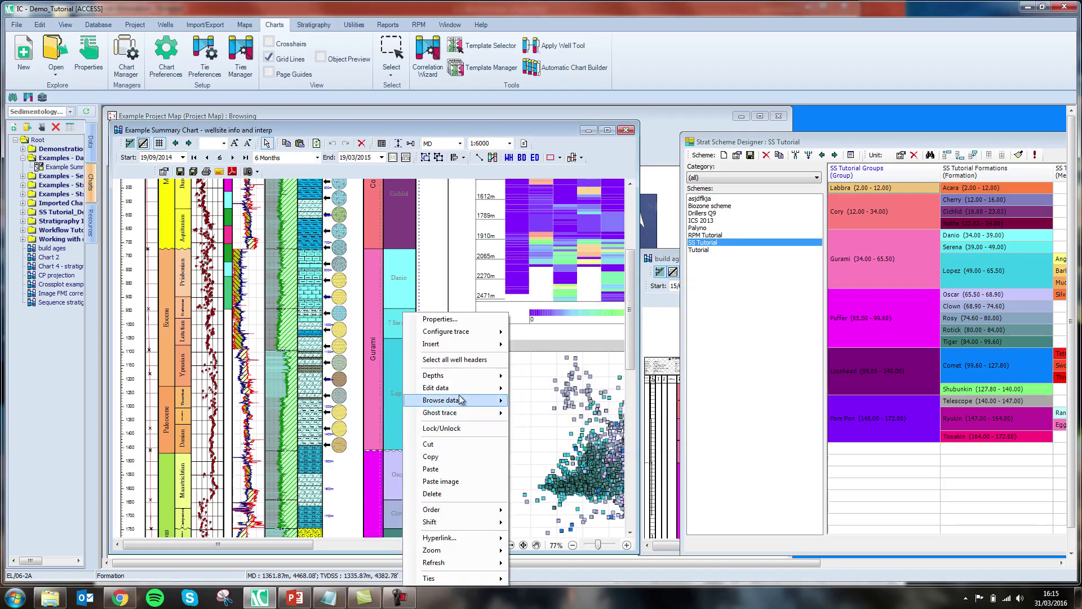
mouse_move(462, 389)
click(554, 389)
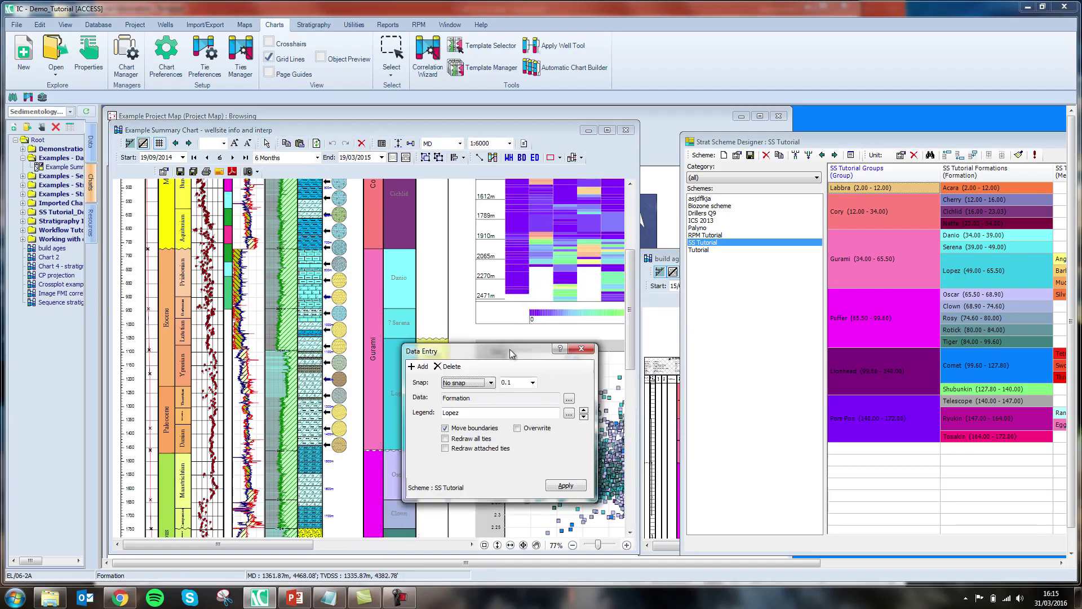
drag(510, 355, 588, 310)
drag(394, 450, 395, 463)
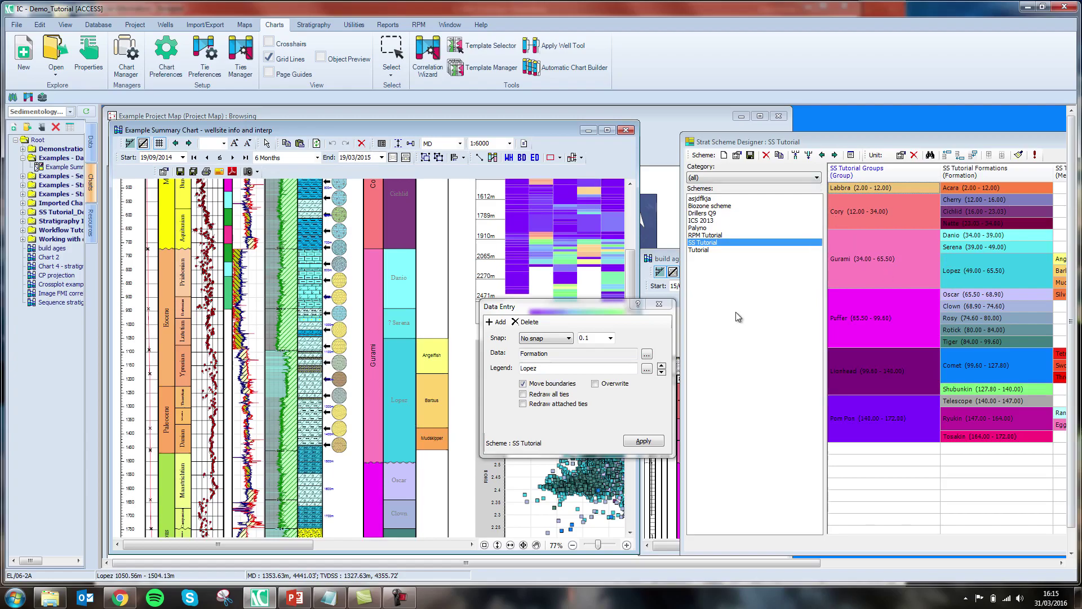
click(659, 304)
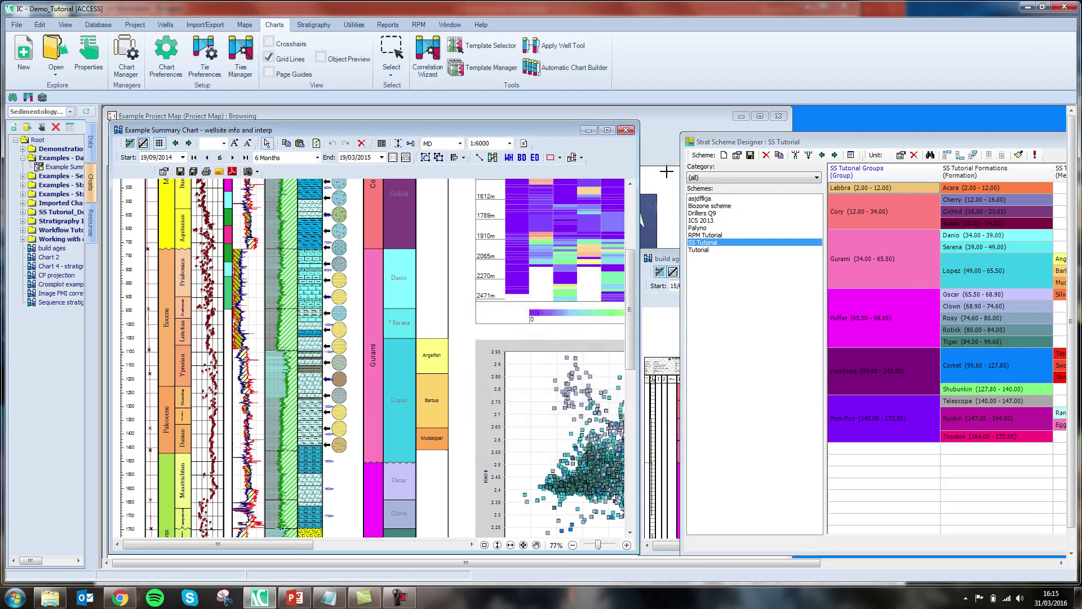
Narrow the Example Project Map window and arrange it side by side with the Strat Scheme Designer, keeping the map active.
click(657, 115)
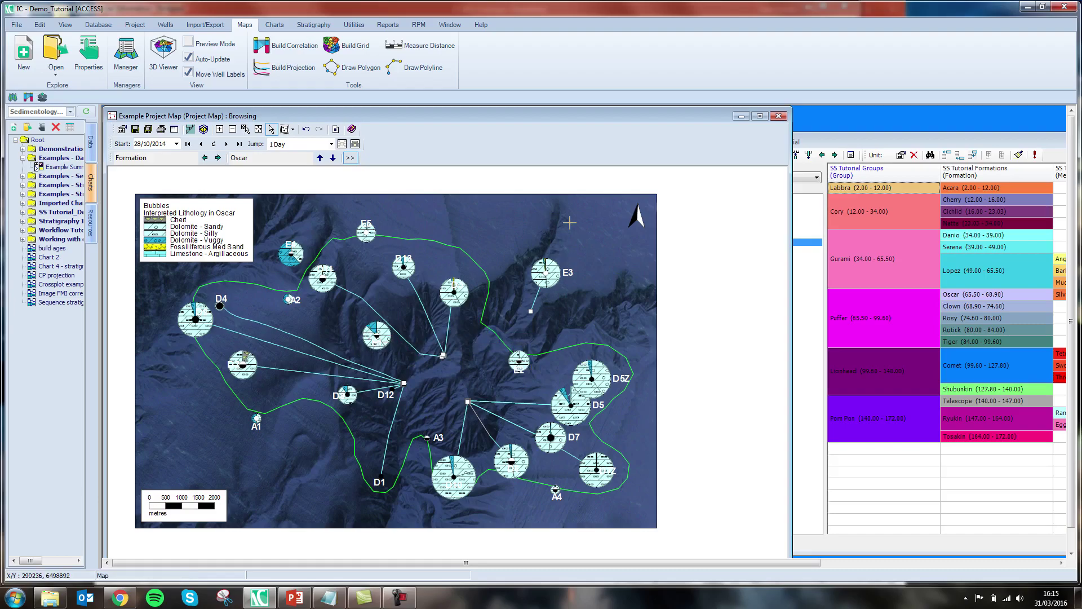
drag(790, 333, 687, 333)
drag(962, 141, 881, 128)
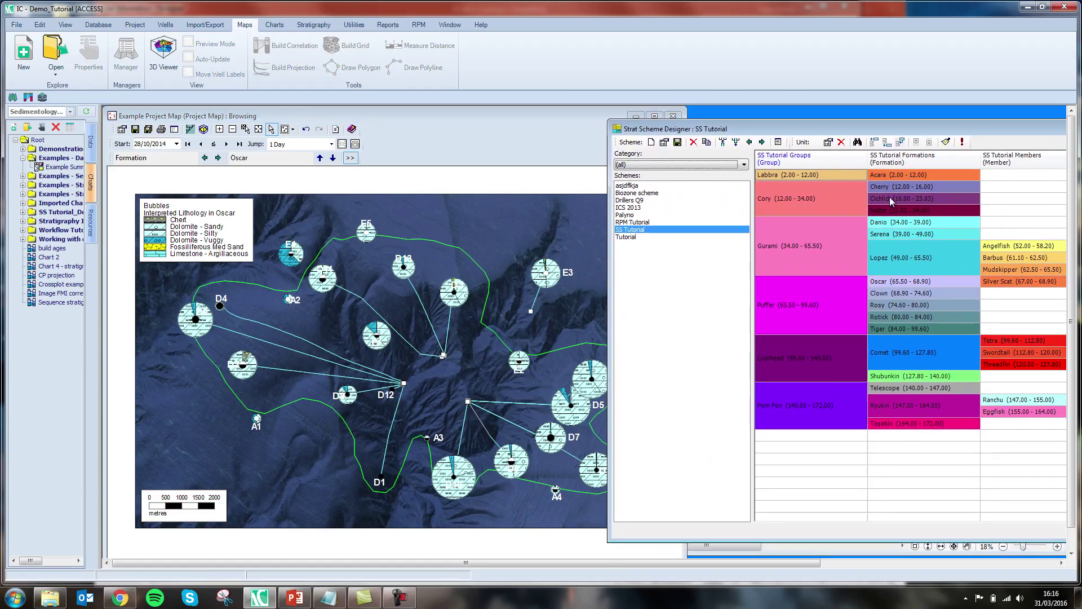
click(421, 117)
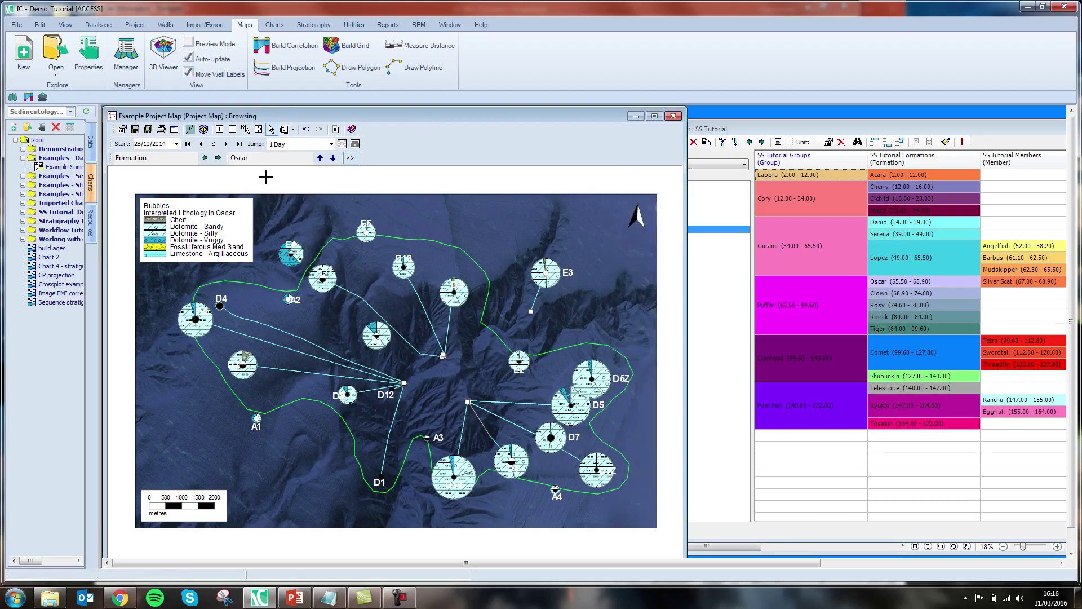
Move the map's Formation event up to Lopez and include the highlight symbols in the map legend.
click(319, 158)
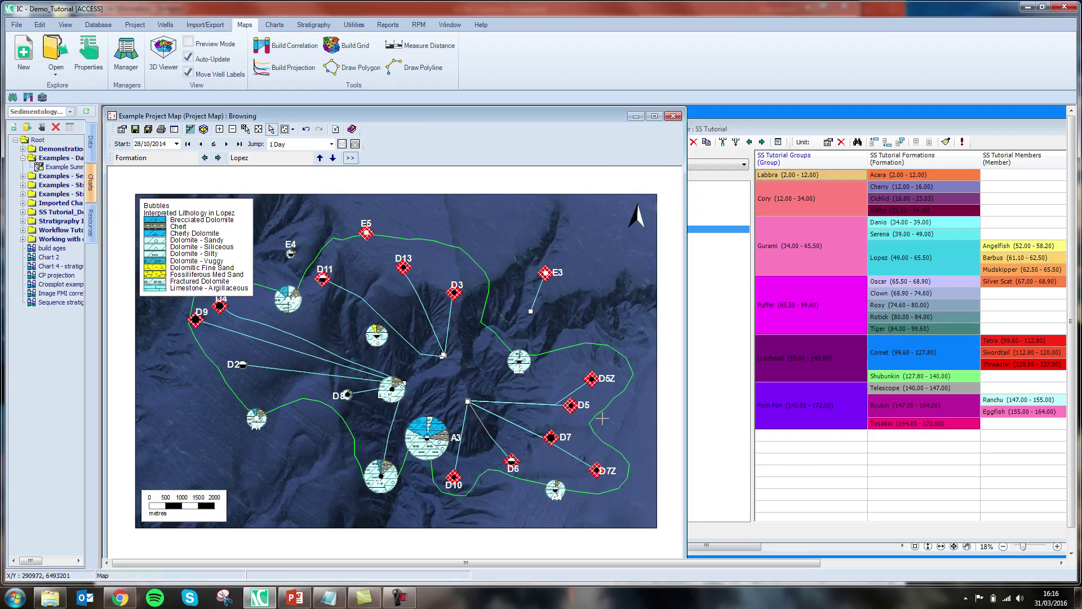
click(119, 130)
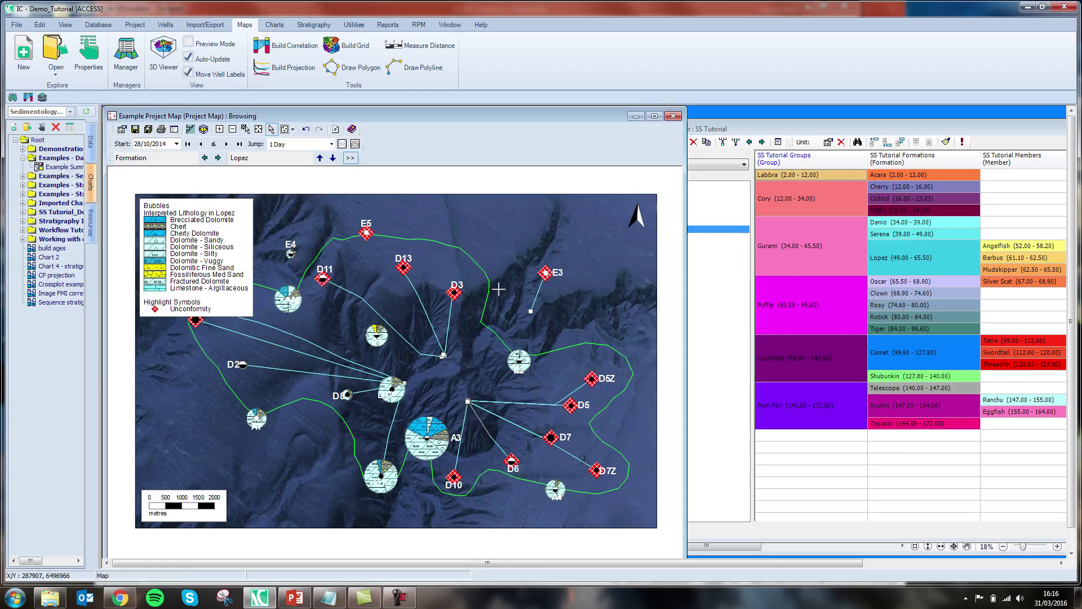
Examine the lithostratigraphy data of well D3 at Formation level to see which units are present.
right_click(456, 294)
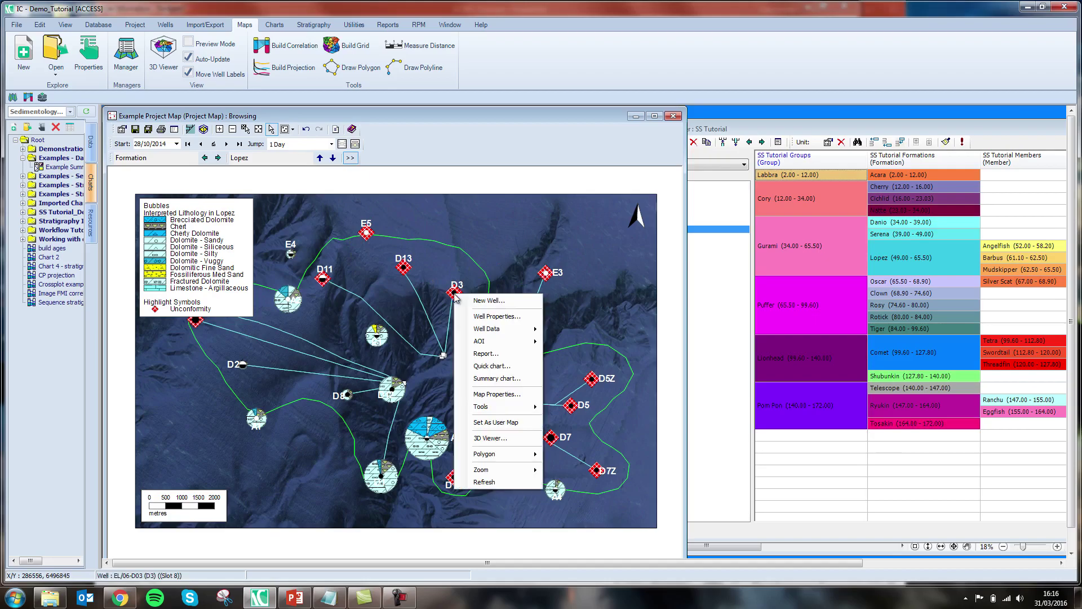
mouse_move(500, 334)
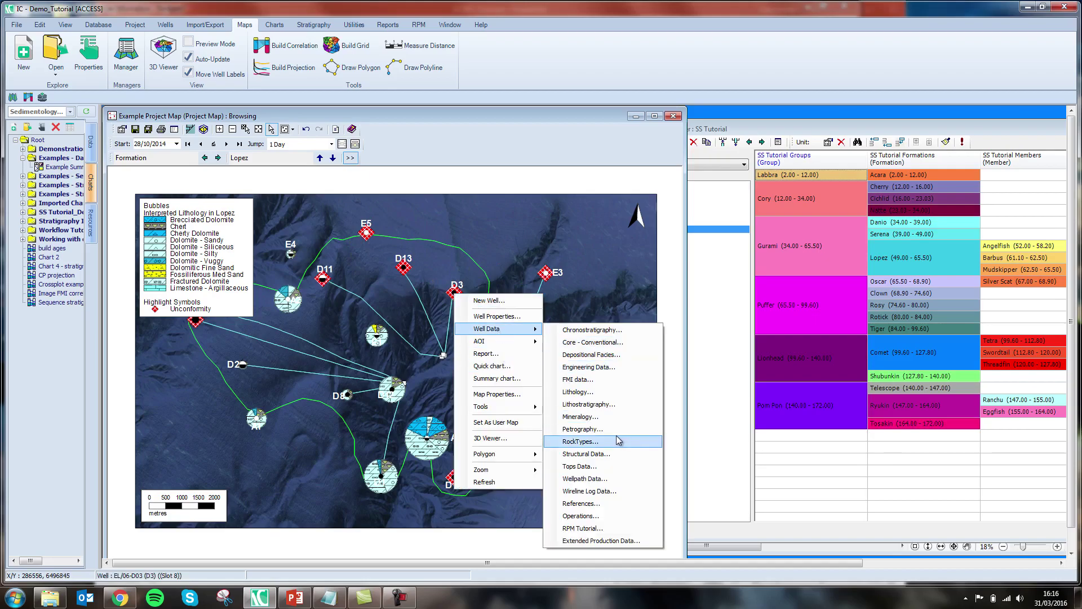
click(589, 404)
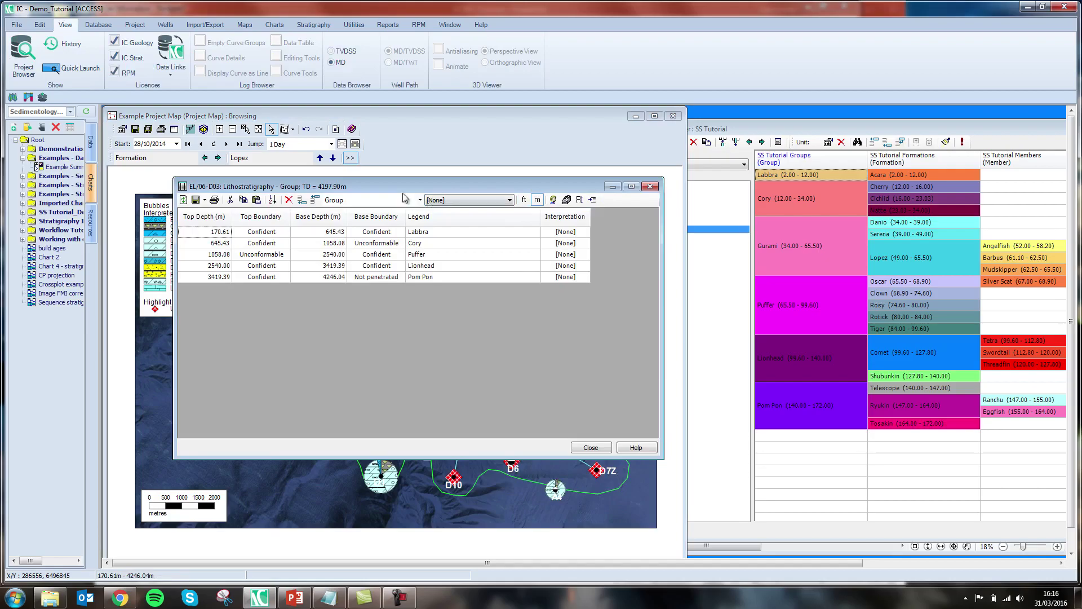
click(393, 200)
click(342, 236)
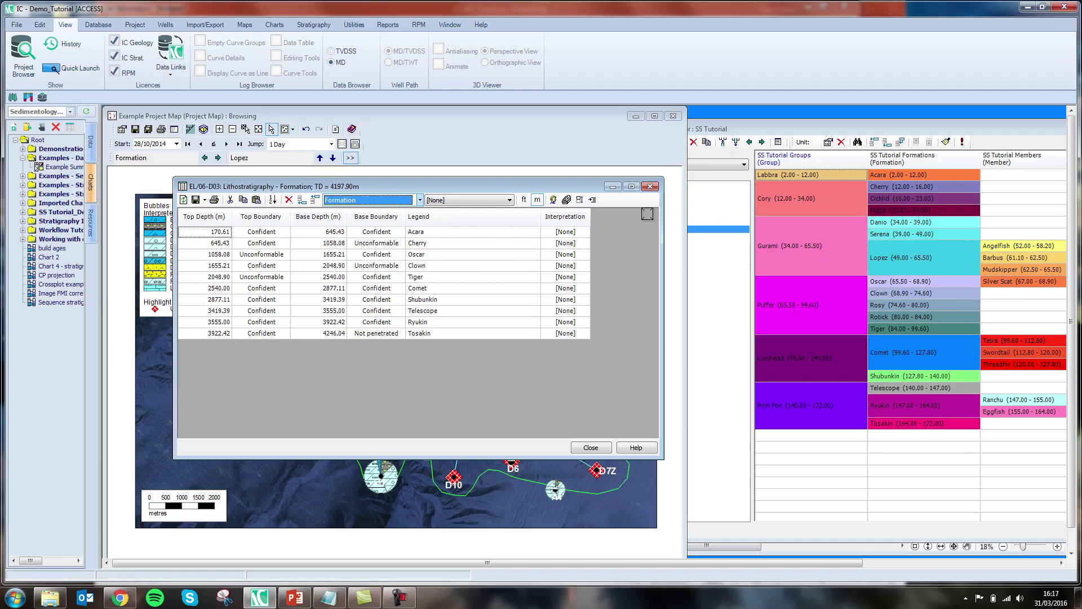
click(650, 186)
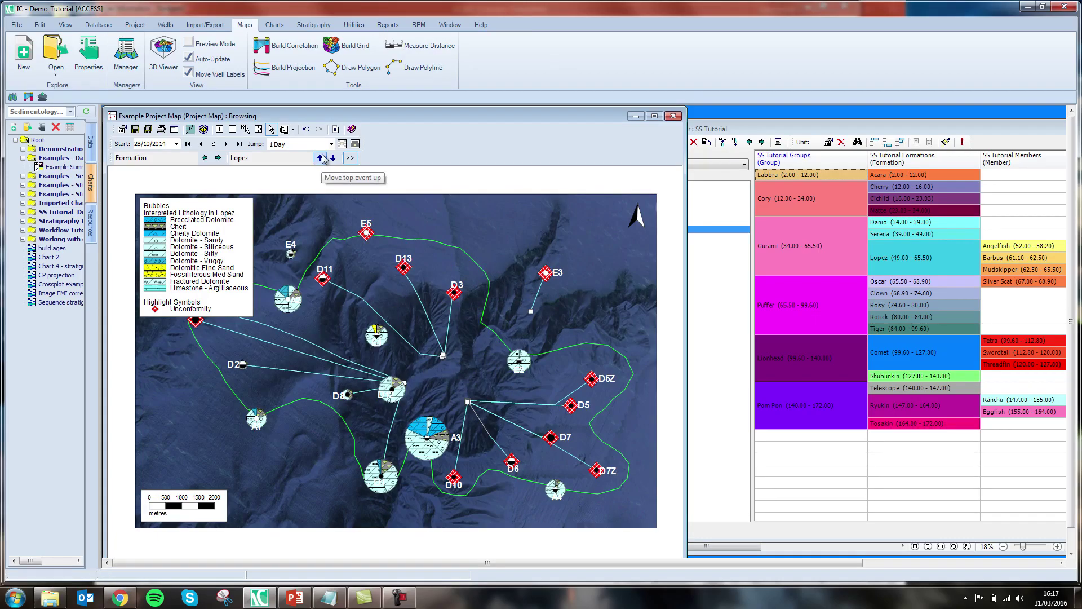
Switch the project map from Formation to Group level and move its top event down one unit.
click(205, 159)
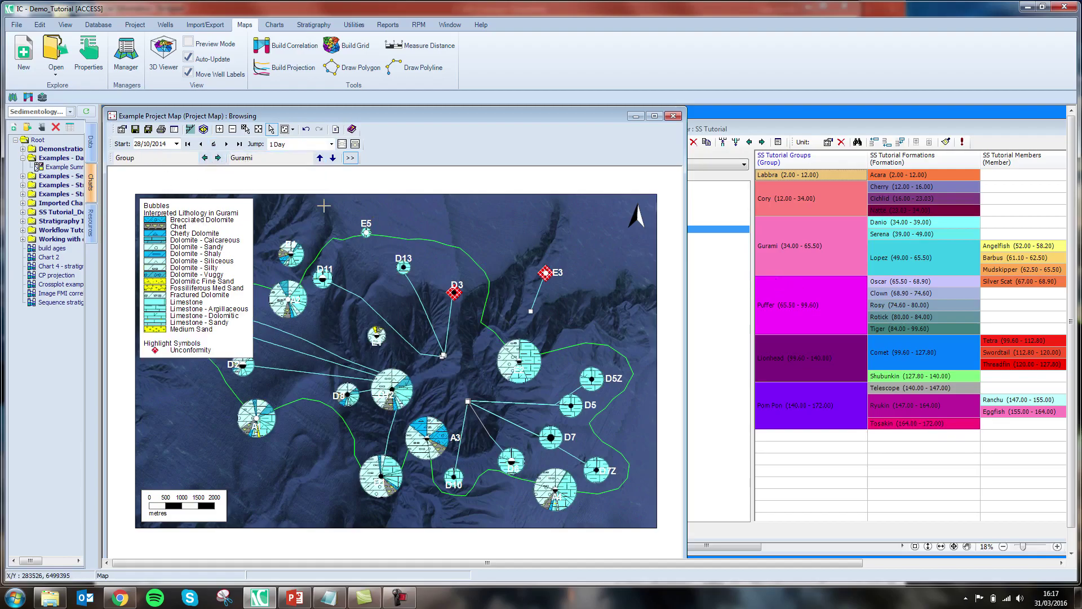
click(333, 158)
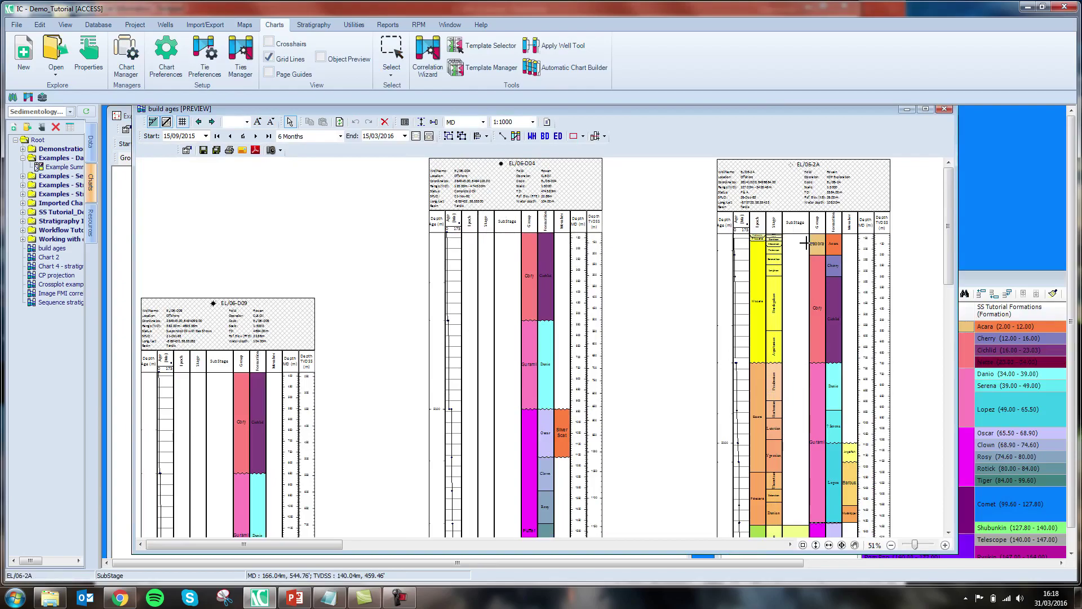
Zoom the build ages chart out to 32% and compare the stratigraphic columns of the wells.
scroll(806, 248, down, 3)
scroll(374, 261, up, 3)
click(890, 546)
click(890, 546)
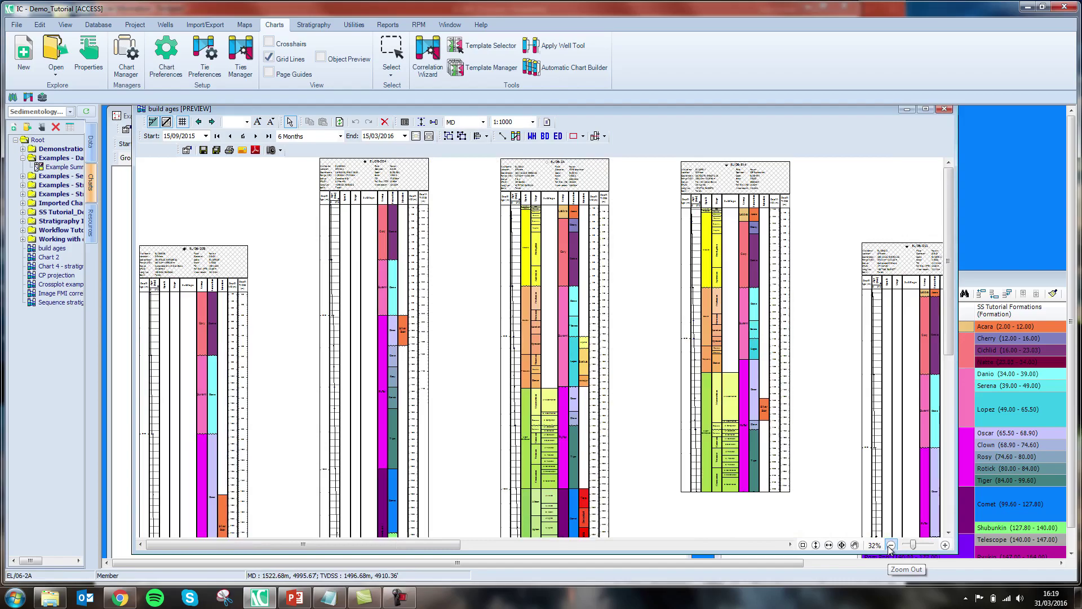
Examine the wells' chronostratigraphy and lithostratigraphy columns on the build ages chart, close up and as an overview.
click(945, 545)
click(945, 545)
click(945, 545)
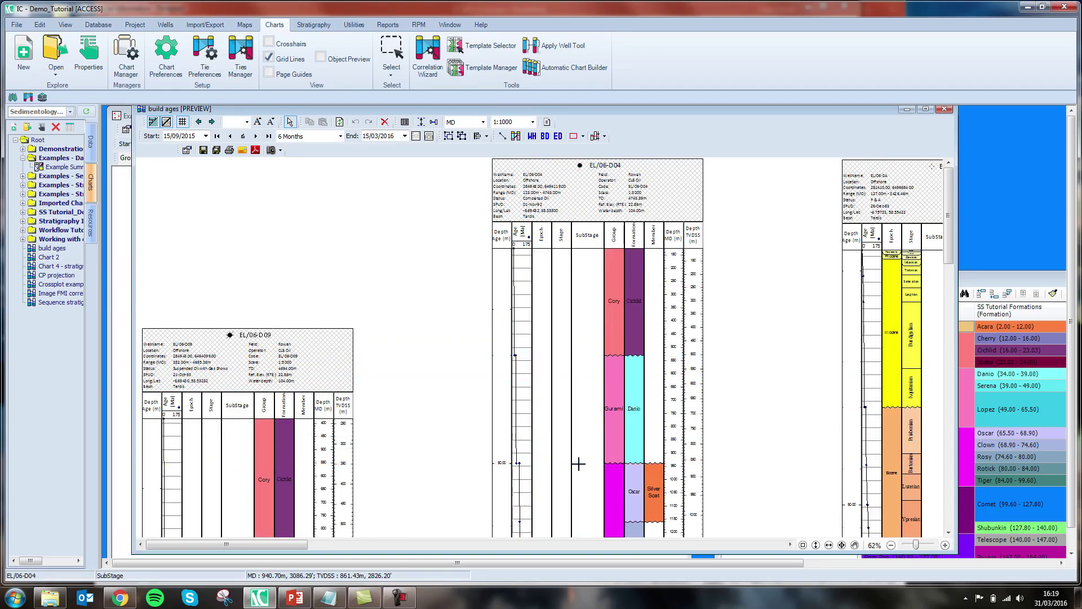
click(890, 545)
click(891, 545)
click(890, 545)
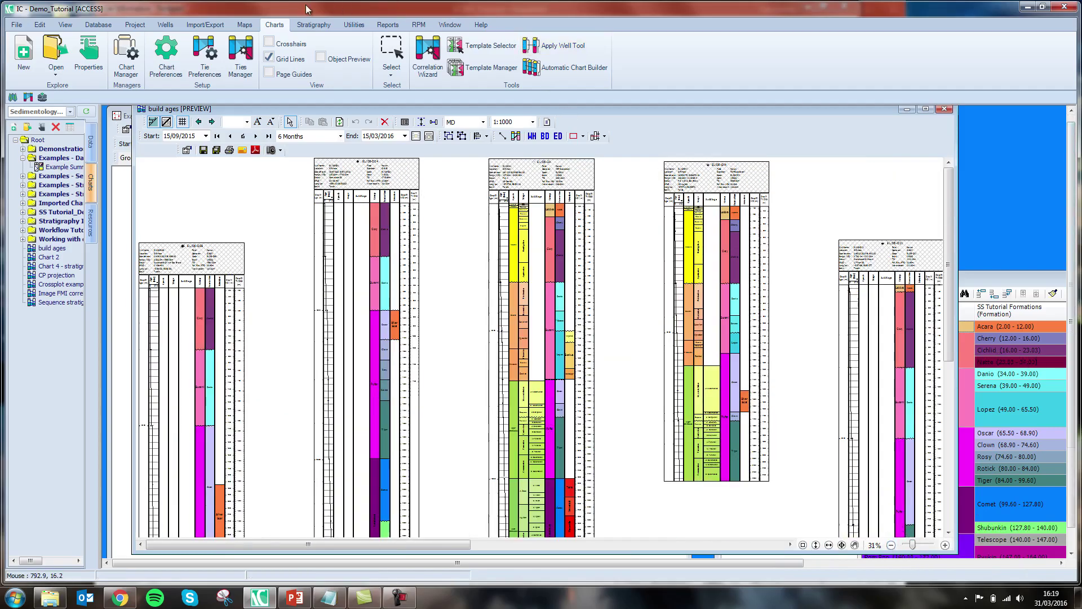
Display the ICS 2013 scheme in the Strat Scheme Designer, then return to the build ages chart.
click(313, 25)
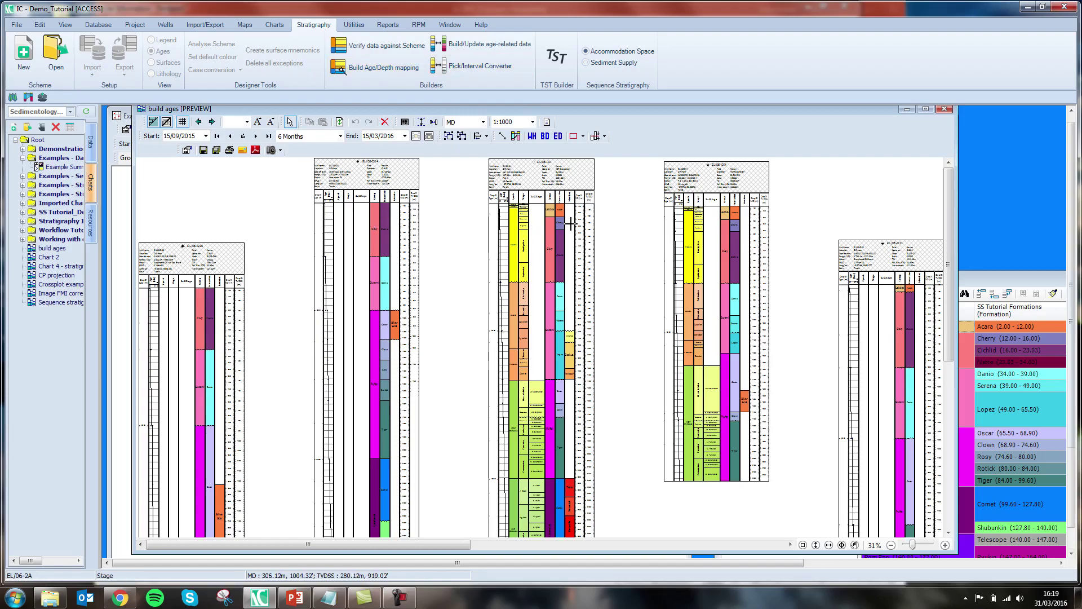
click(1013, 282)
drag(1013, 282, 1009, 206)
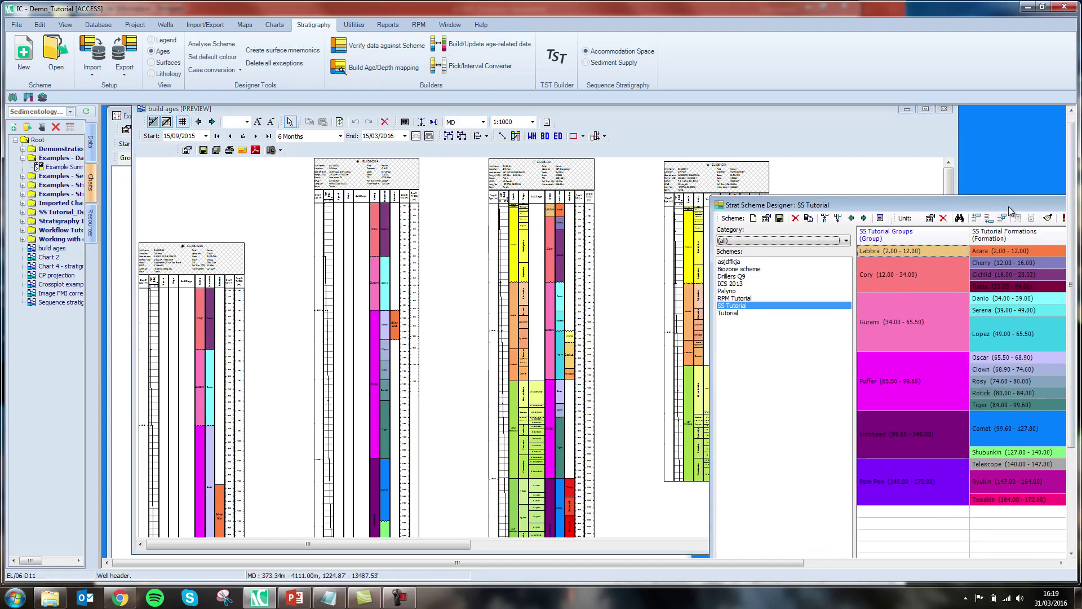
click(731, 285)
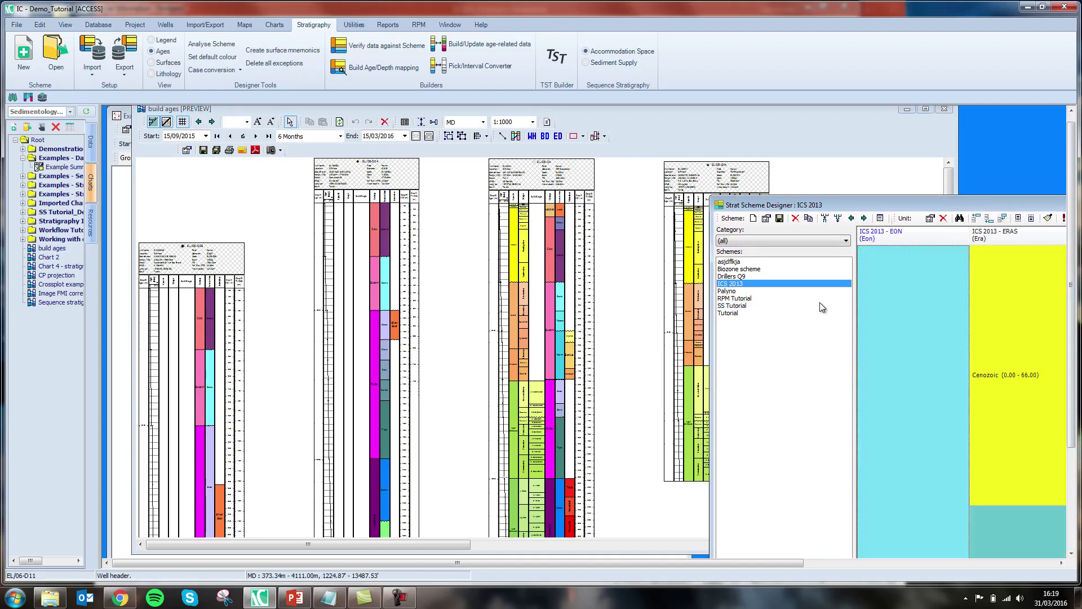
drag(897, 200, 776, 182)
click(728, 120)
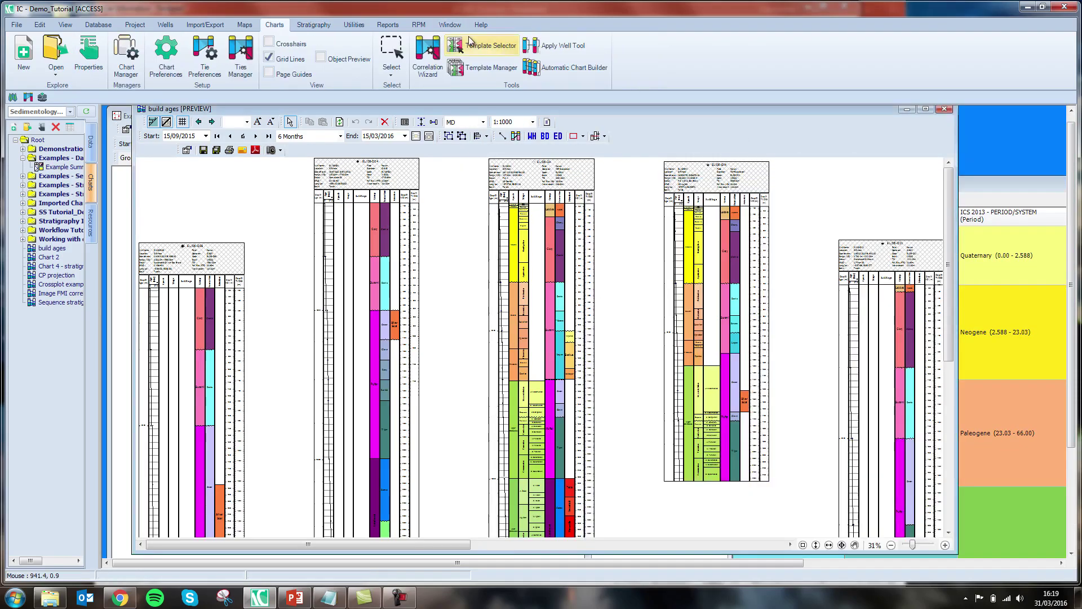
Start the build of age-related data and select its wells with the "Current chart wells (exc maps)" filter.
click(314, 25)
click(509, 51)
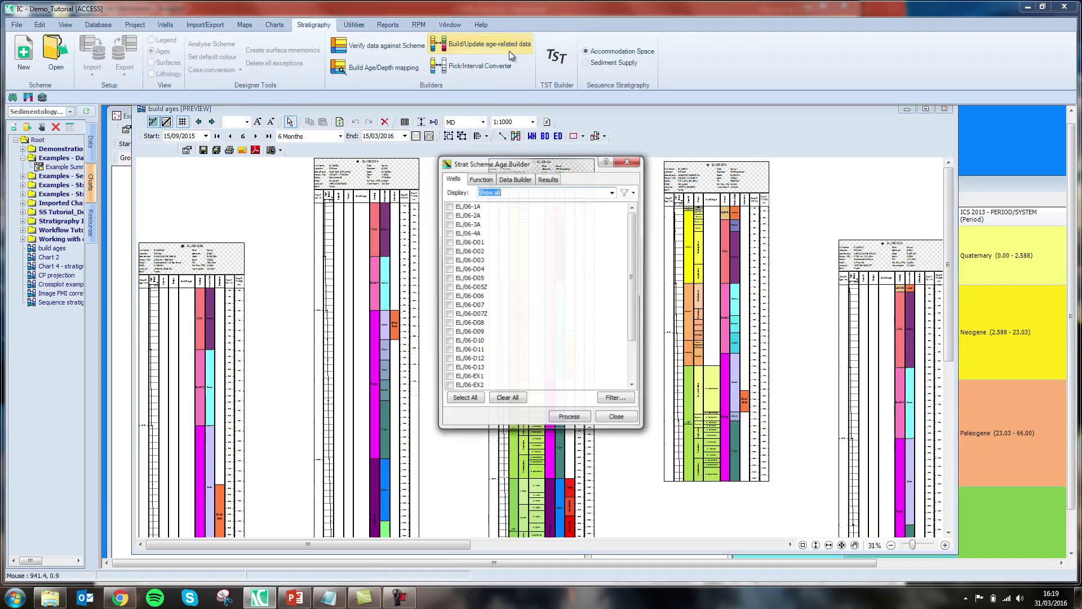
click(620, 399)
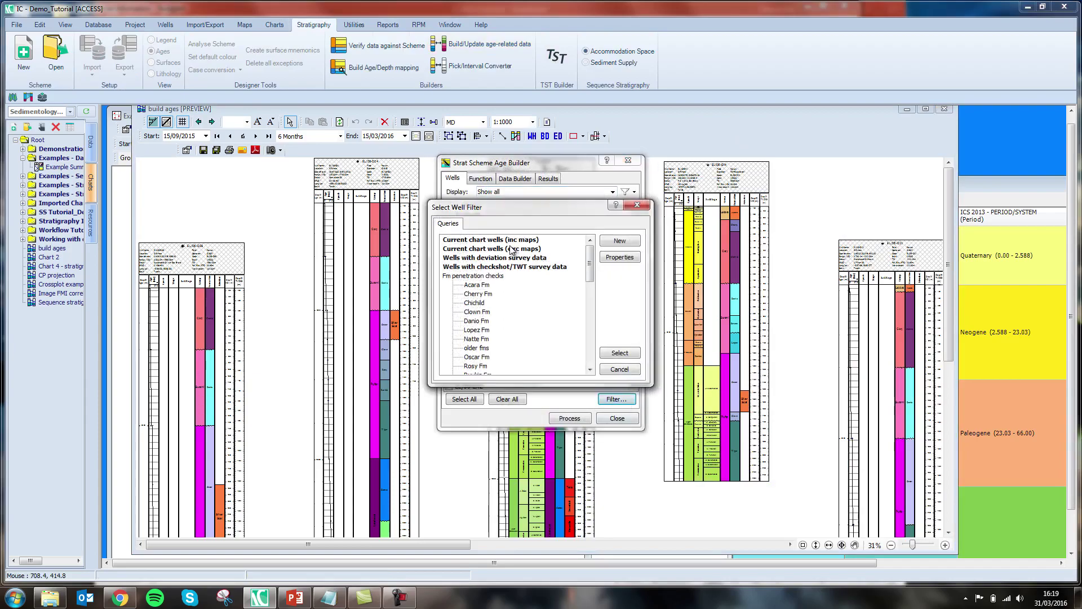
click(512, 250)
click(620, 353)
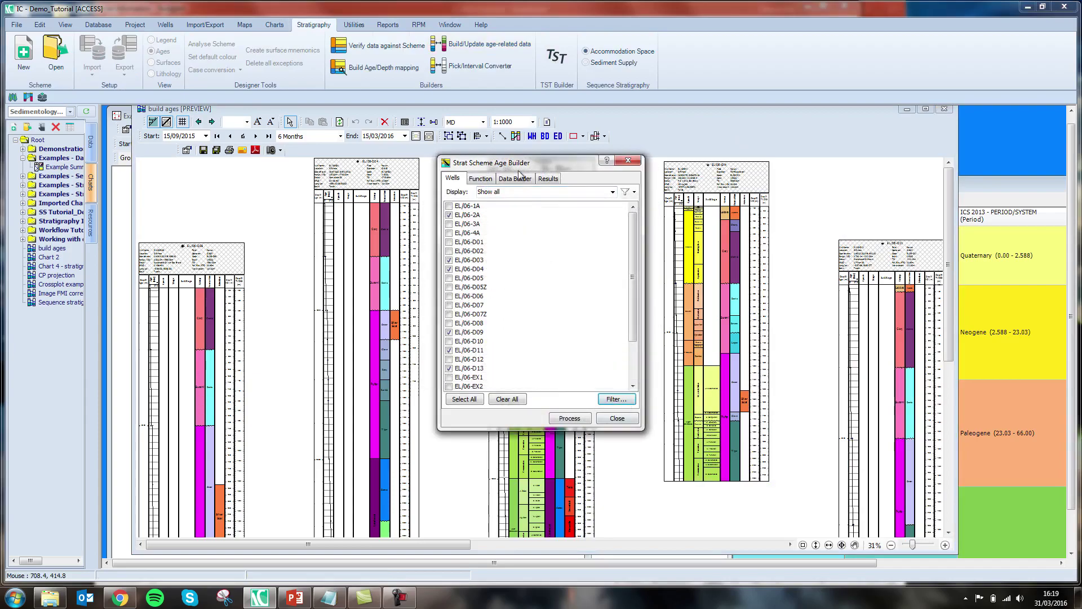
Set the data builder style to Interpolate to single units and use Chronostratigraphy Age (Ma) as the input.
click(480, 179)
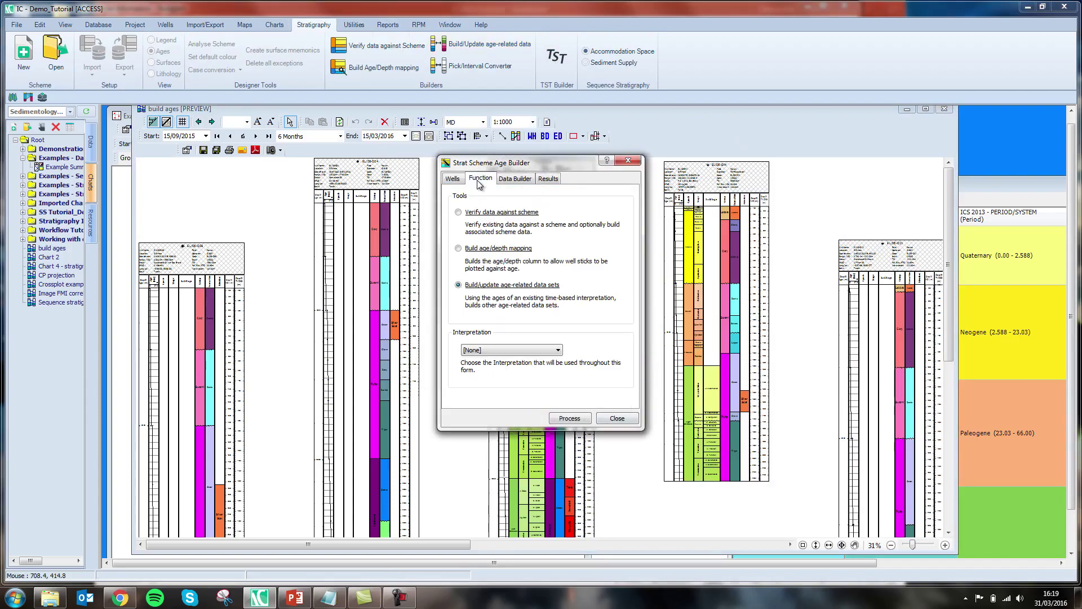
click(515, 179)
click(532, 232)
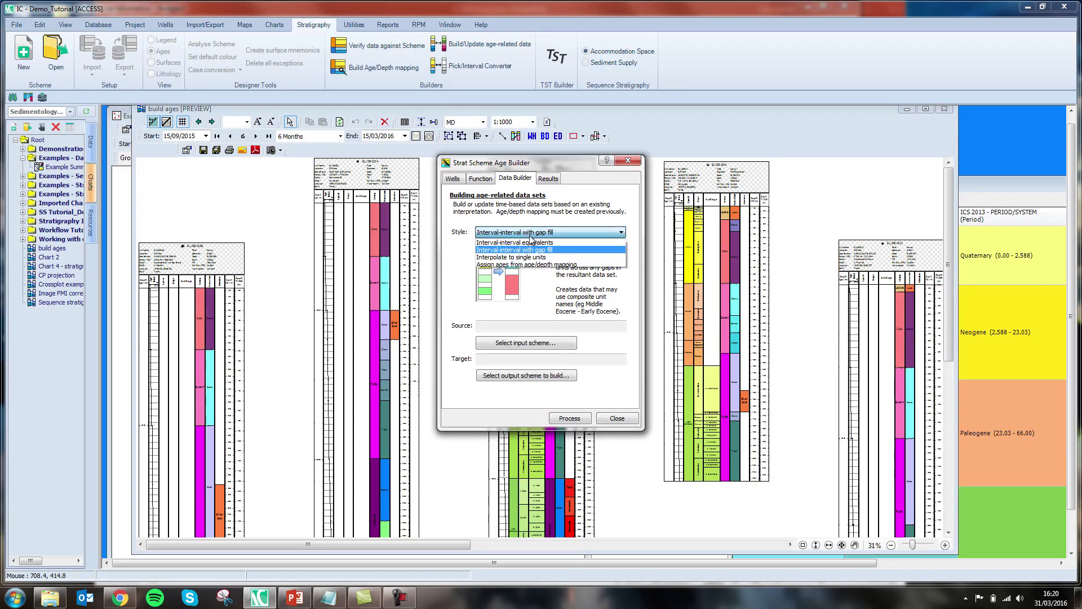
click(510, 257)
click(526, 343)
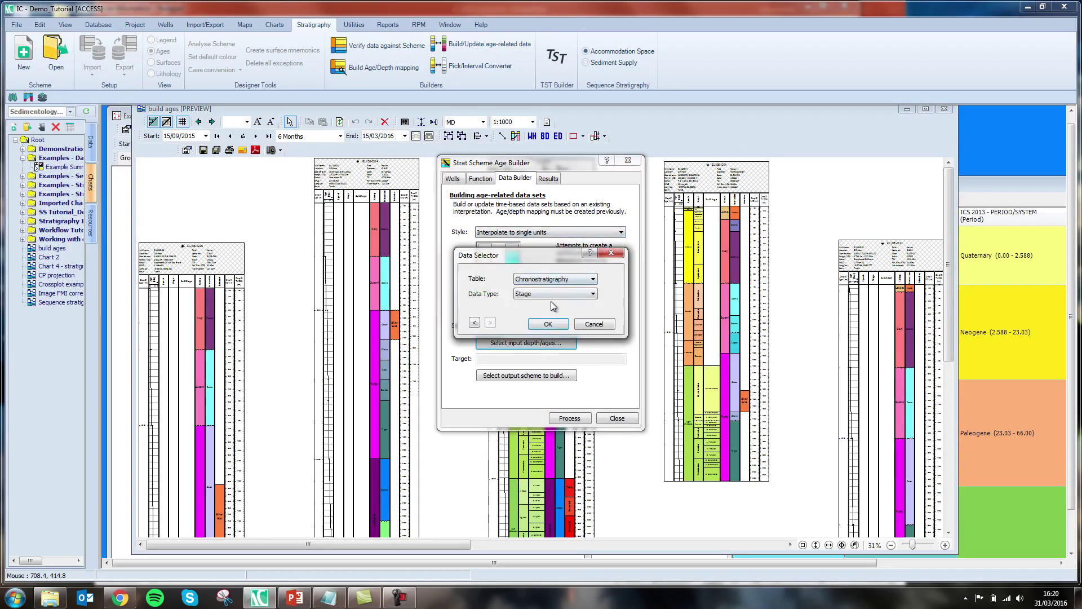
click(553, 294)
click(544, 328)
click(559, 323)
Choose ICS 2013 as the output scheme, process the selected wells and close the age builder.
click(537, 377)
click(567, 380)
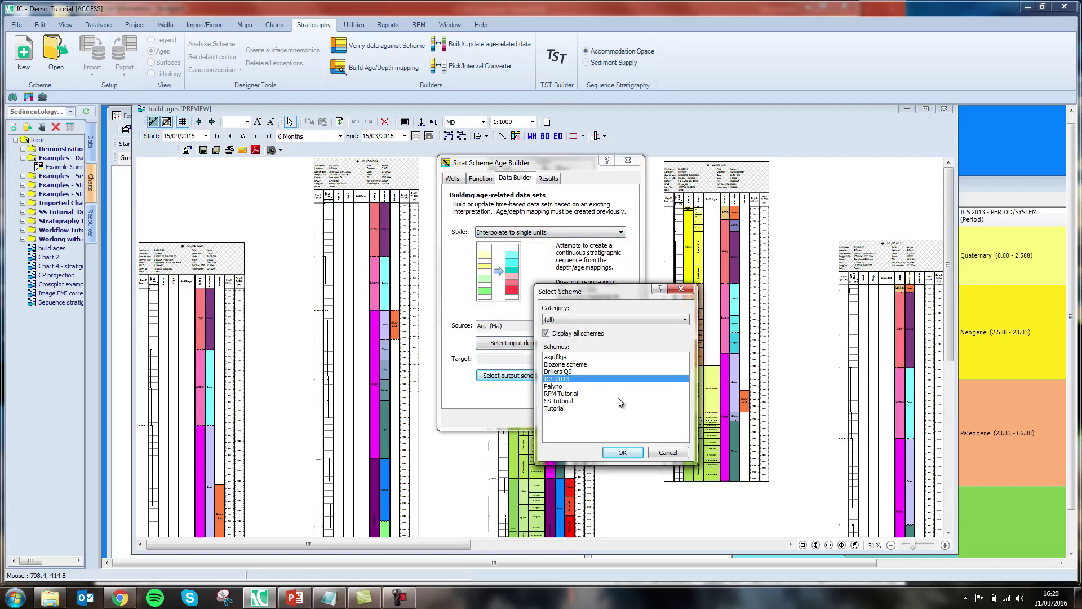
click(622, 453)
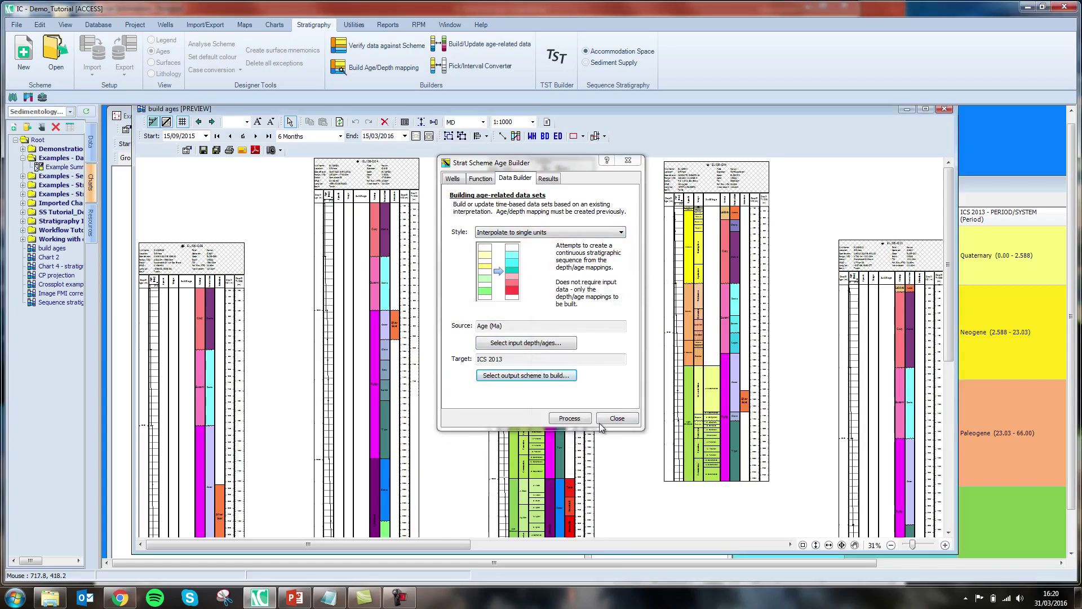
click(570, 418)
click(599, 337)
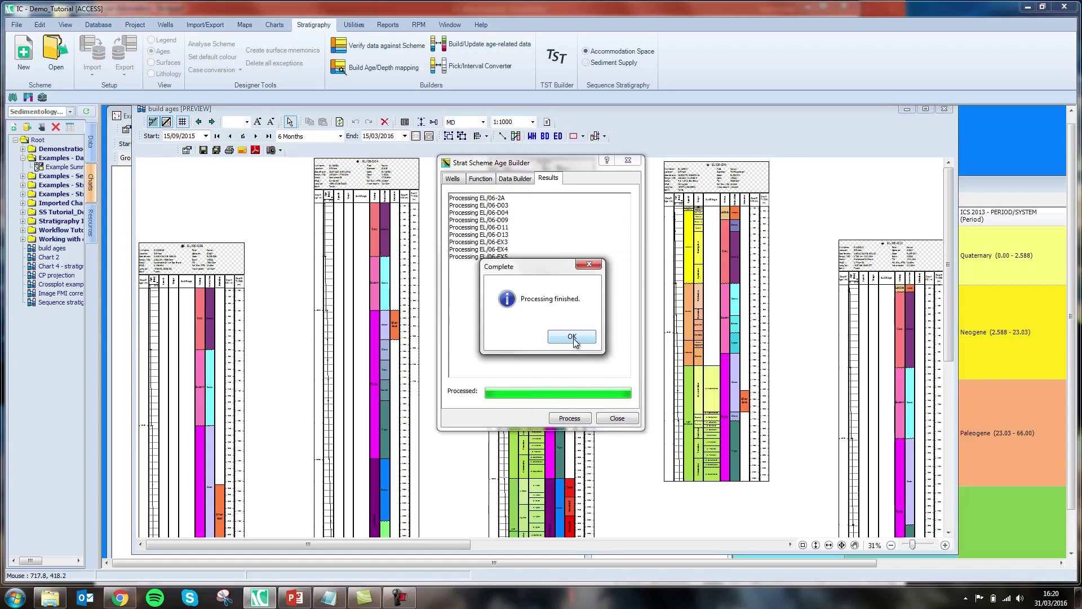
click(573, 337)
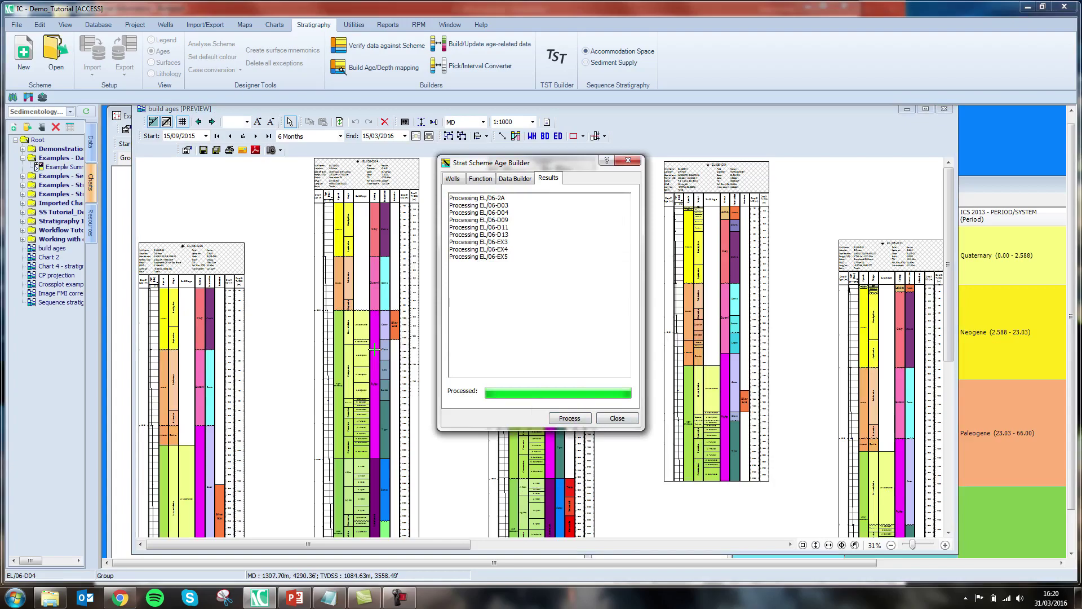
click(617, 418)
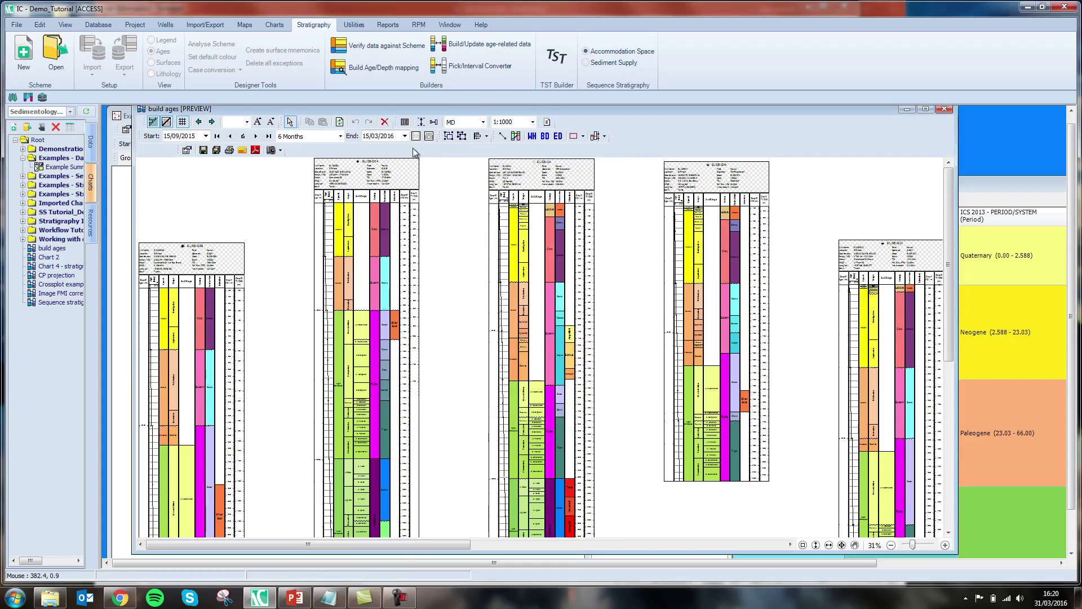
Switch the build ages chart's depth scale type to Age for all wellsticks.
click(483, 122)
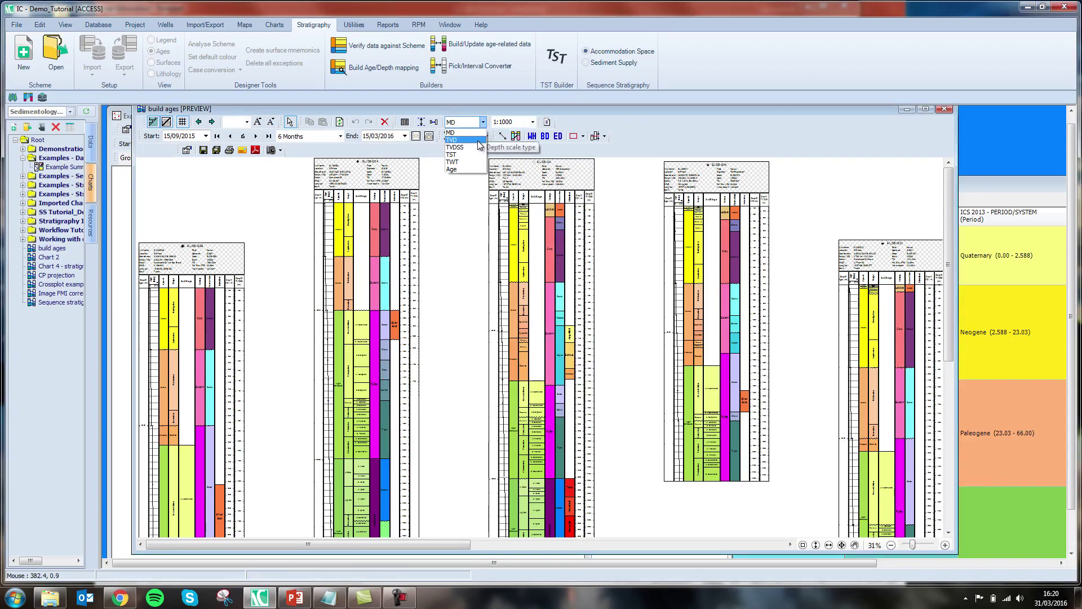
click(463, 169)
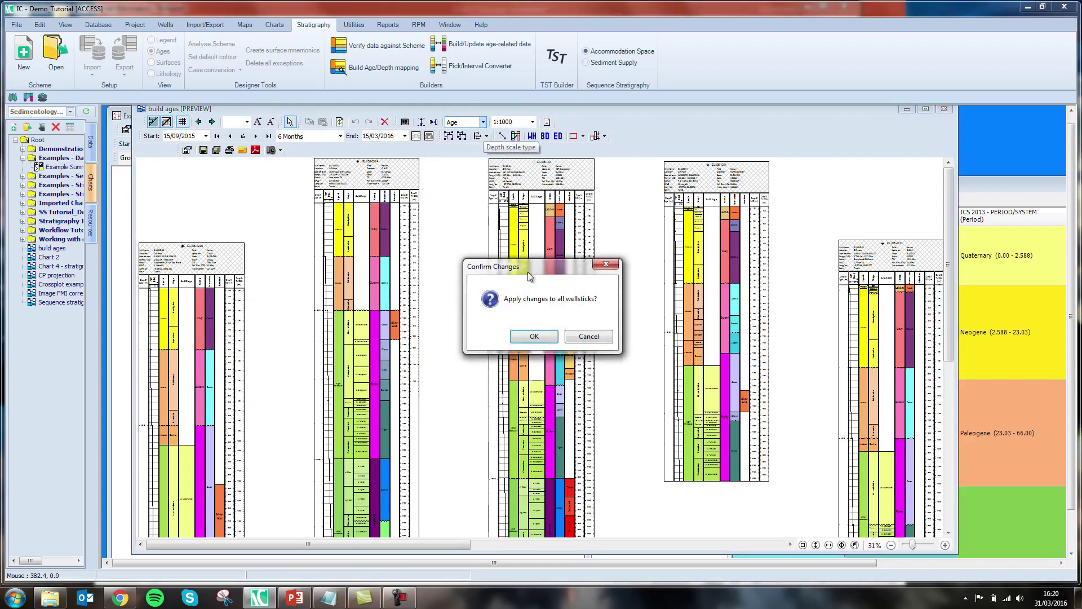
click(526, 338)
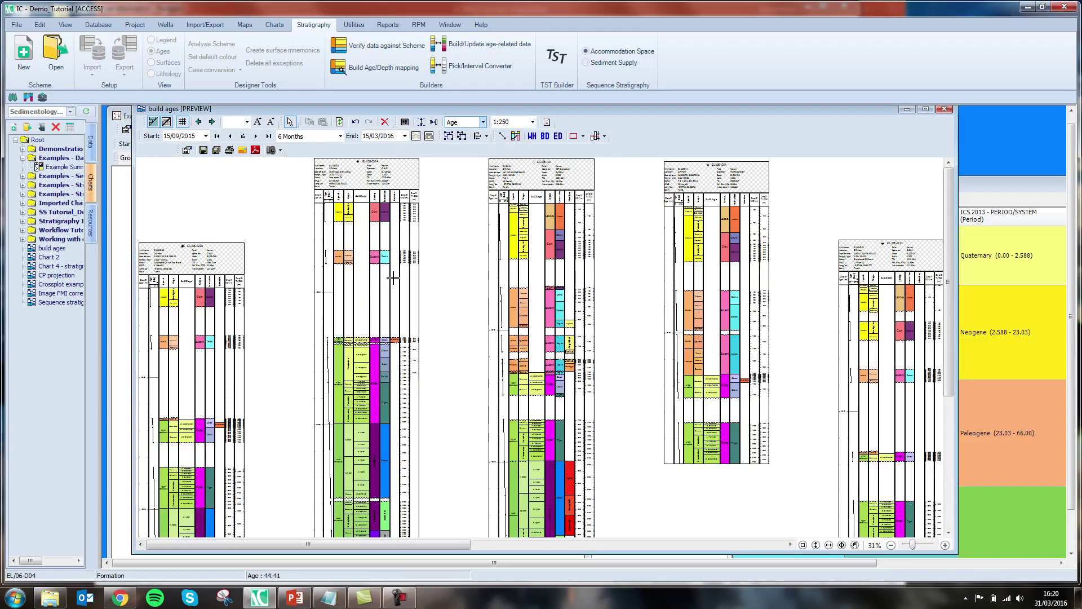
Examine the time gaps and unconformities in the age-scaled well columns, close up and as an overview.
scroll(566, 281, down, 3)
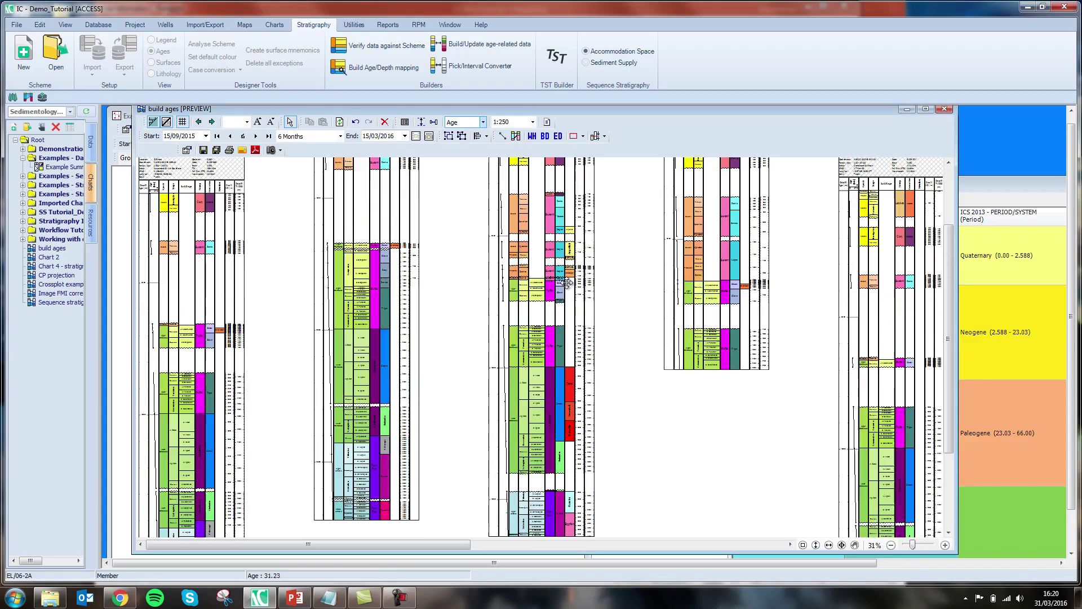
click(945, 545)
click(945, 545)
click(945, 545)
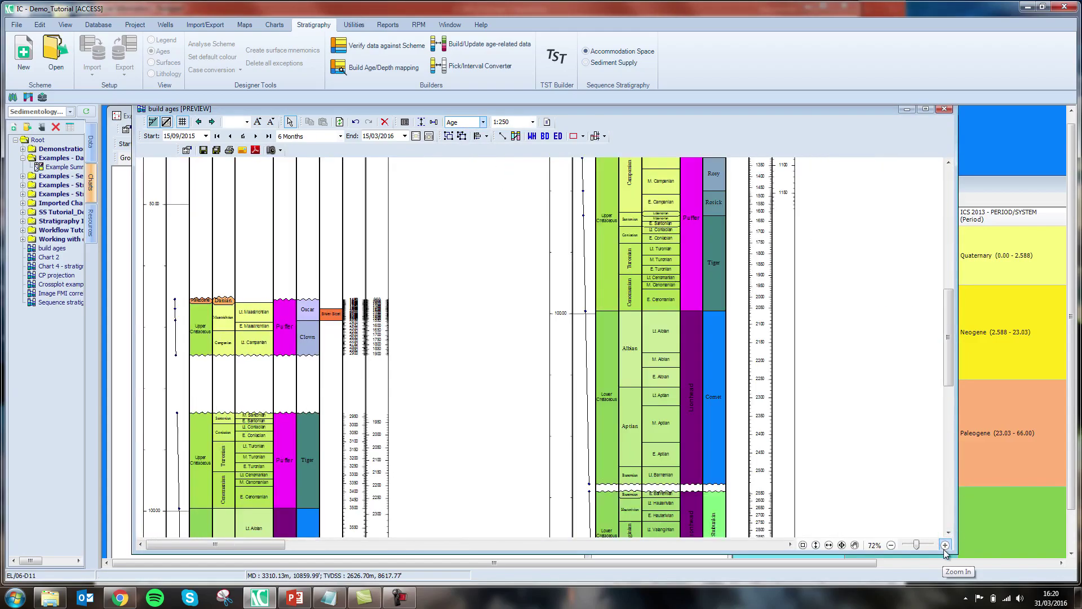
click(945, 545)
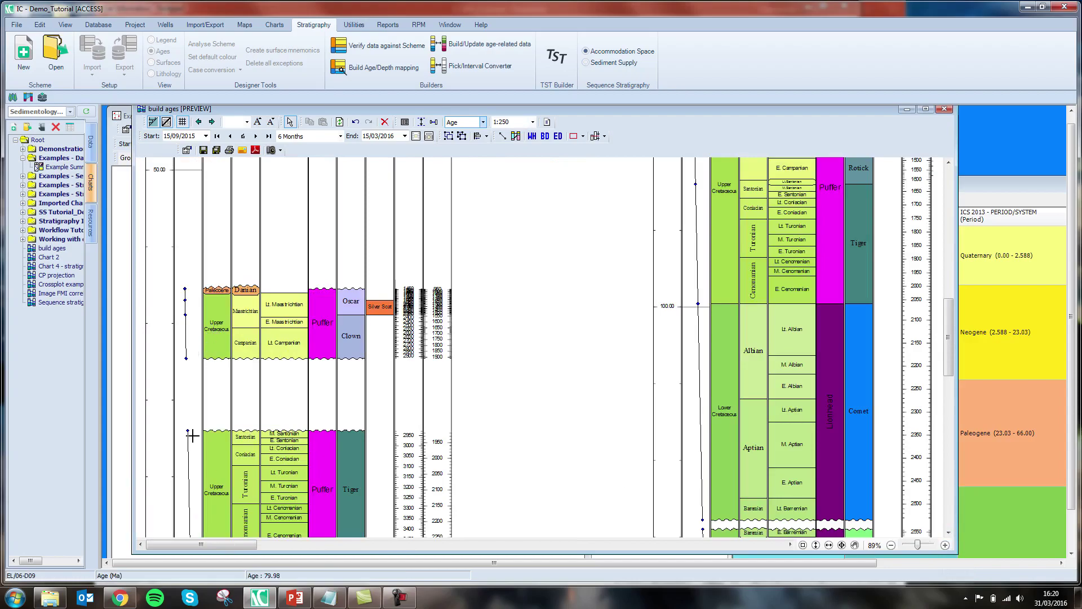
scroll(210, 471, up, 5)
scroll(247, 298, down, 3)
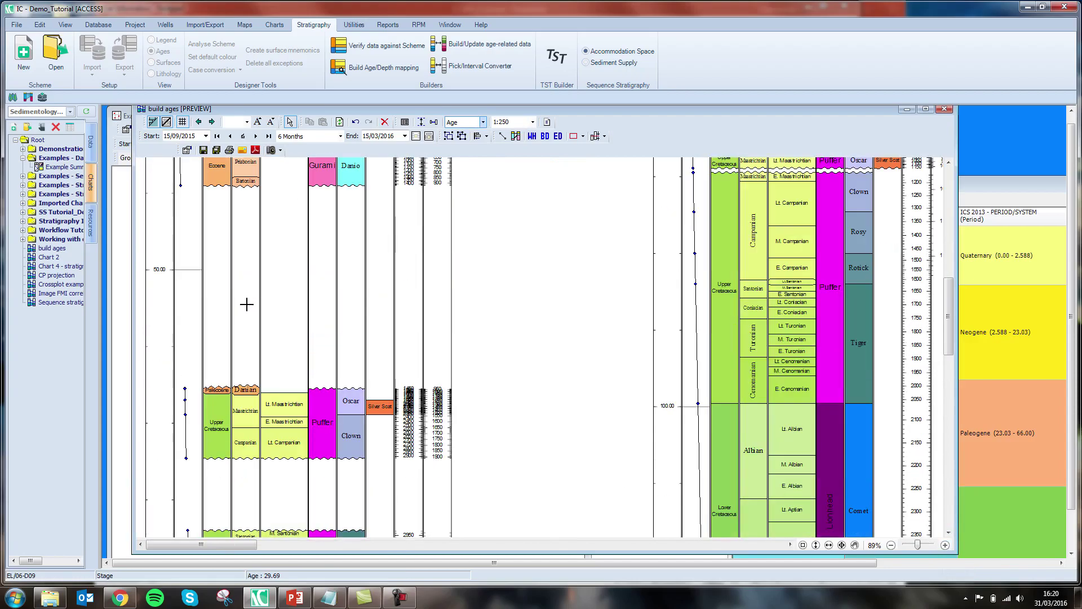
scroll(247, 298, down, 3)
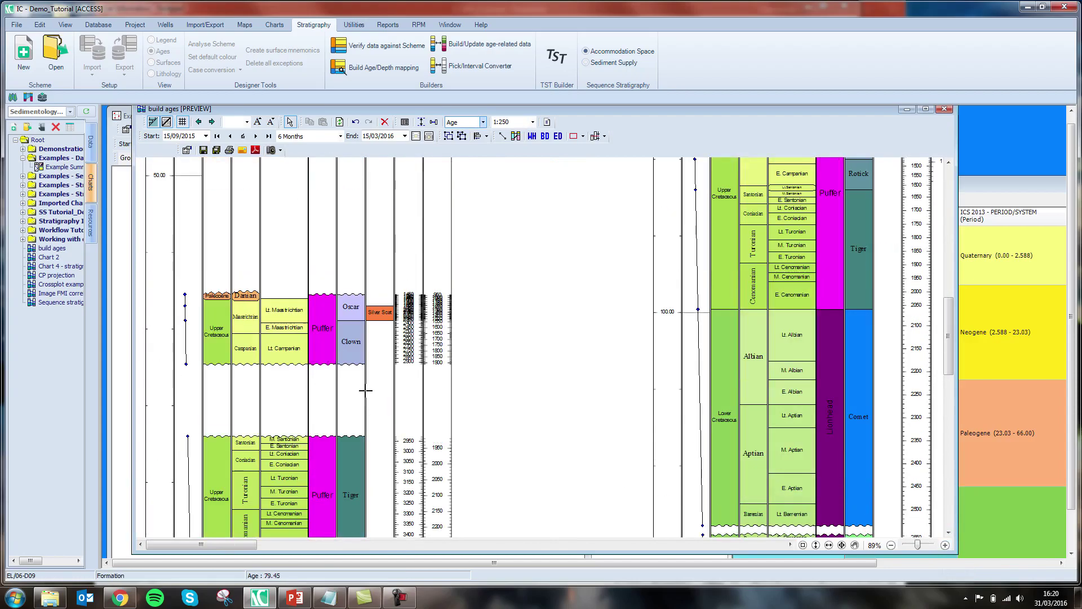
scroll(517, 376, up, 2)
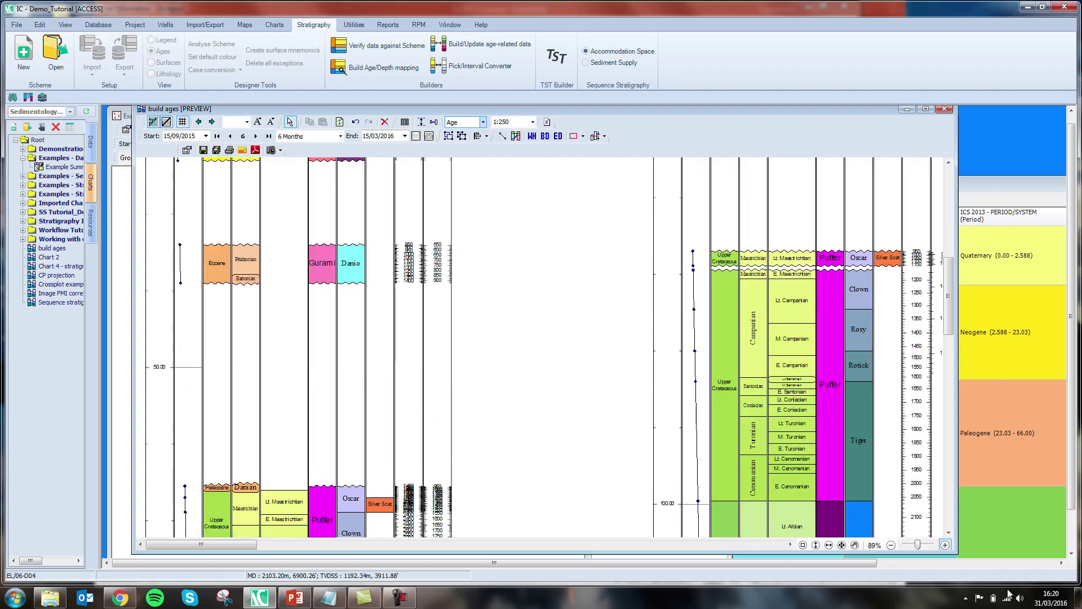
click(890, 545)
click(891, 545)
click(890, 545)
click(890, 545)
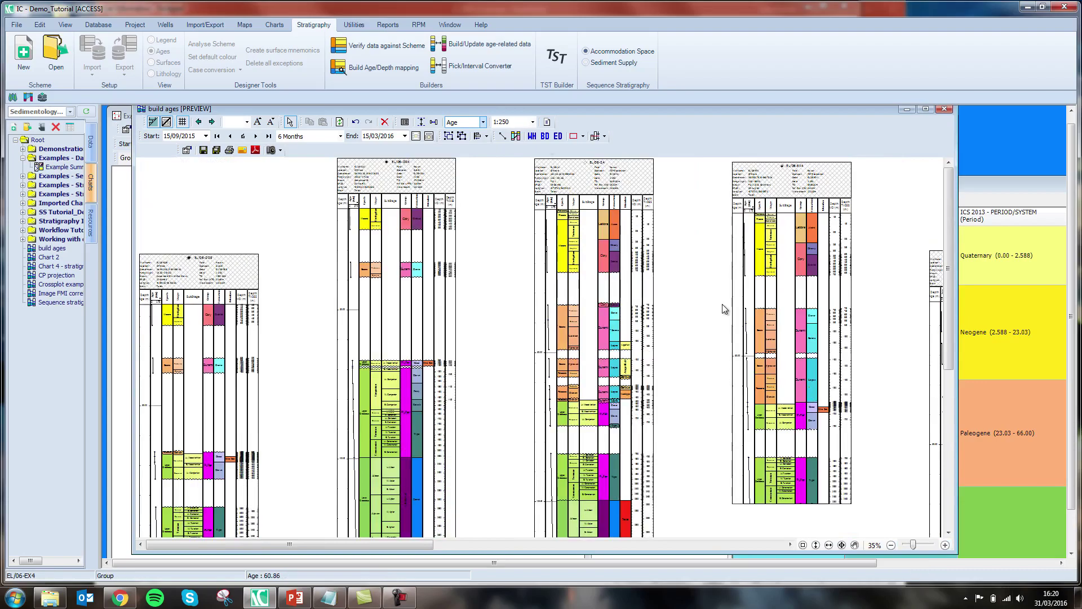
Tie all wells on the chart by the Chronostratigraphy Stage data and close the Ties Manager.
click(515, 136)
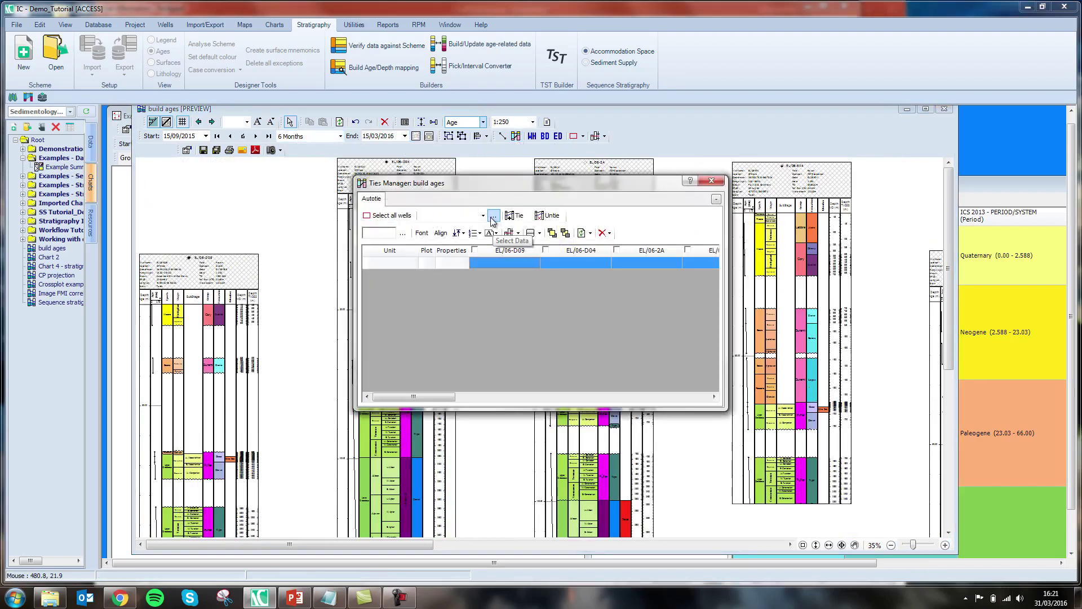
click(493, 218)
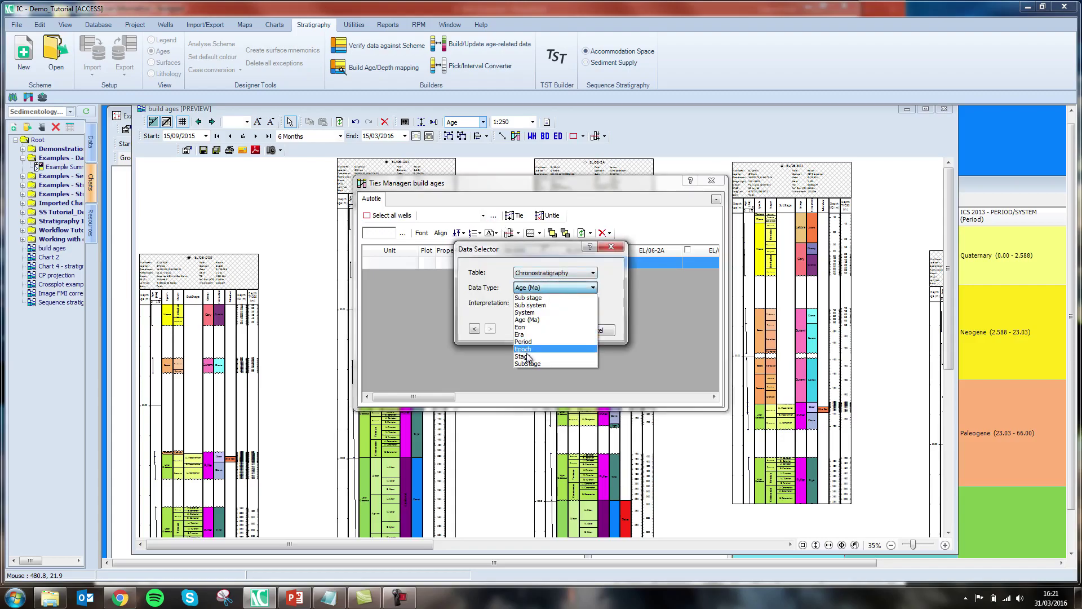
click(529, 356)
click(554, 333)
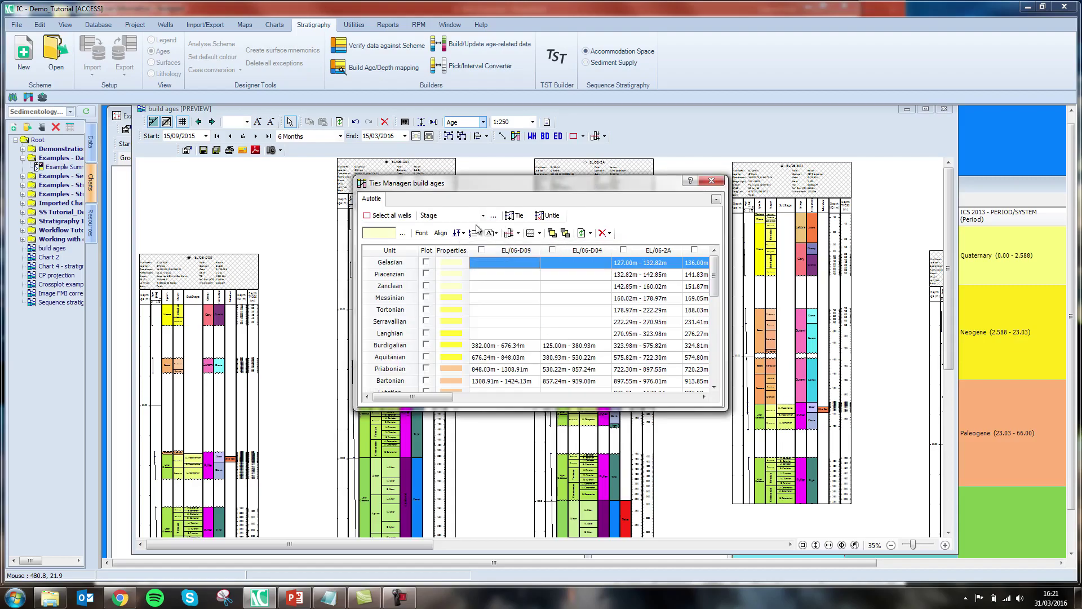
click(514, 215)
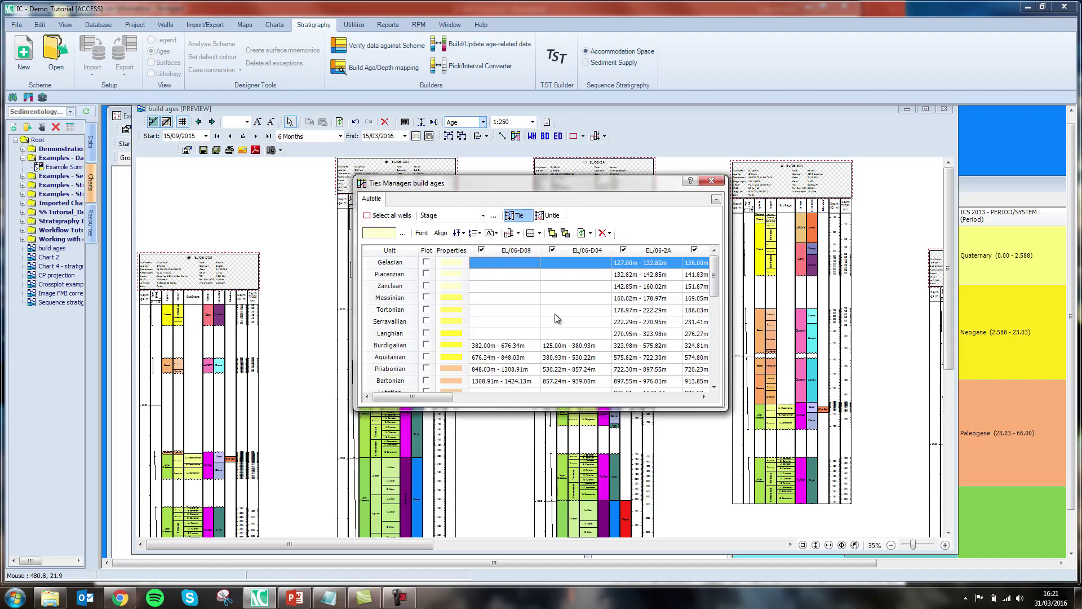
click(713, 181)
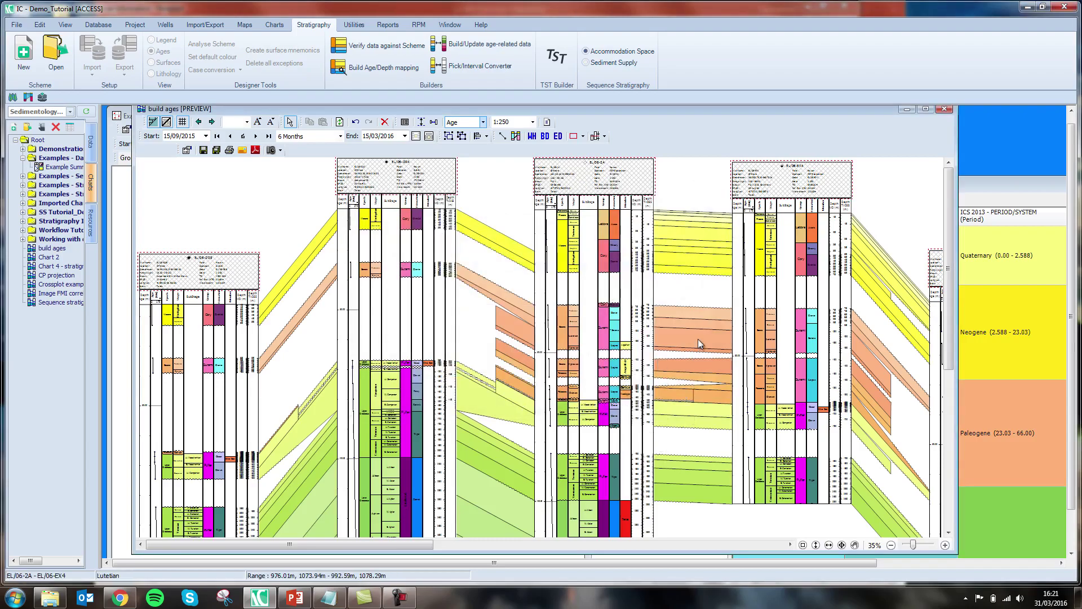
Flatten all wells on the base of the Priabonian interval, continuing despite wells where the event is missing.
click(685, 313)
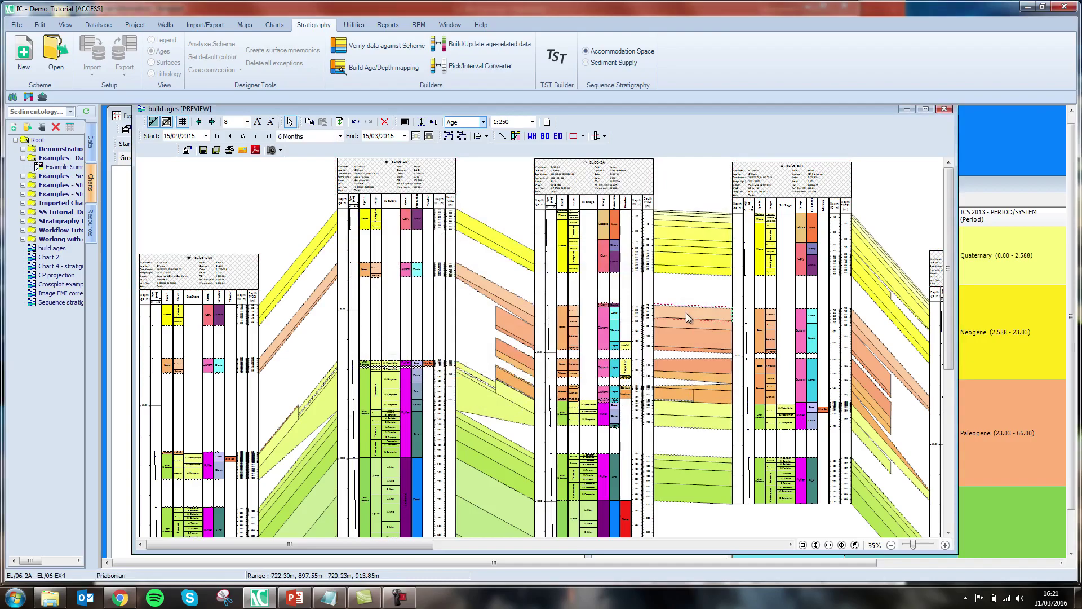
click(605, 139)
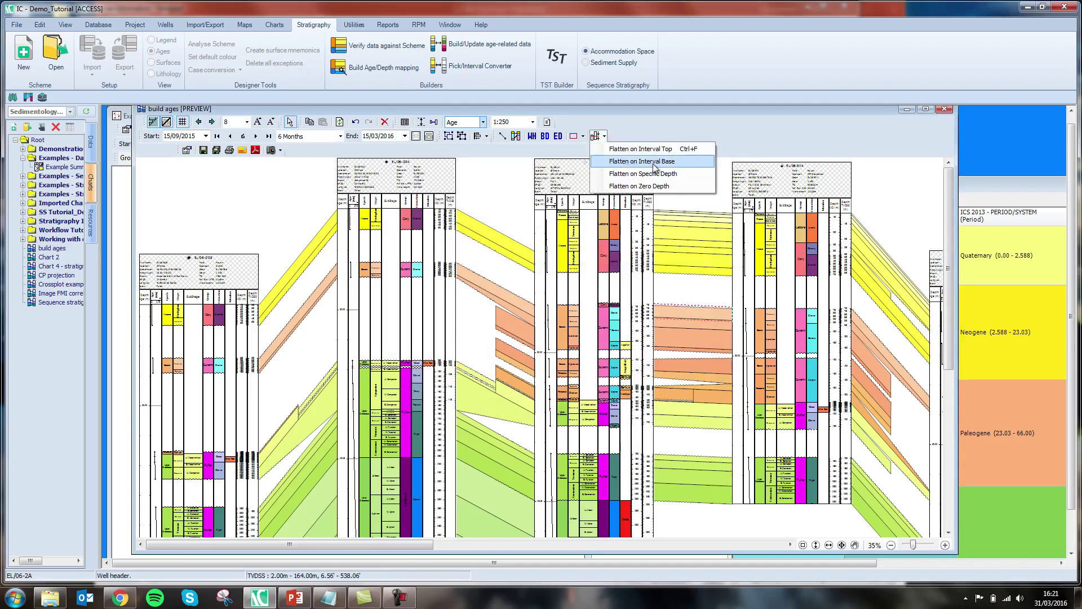
click(637, 165)
click(541, 336)
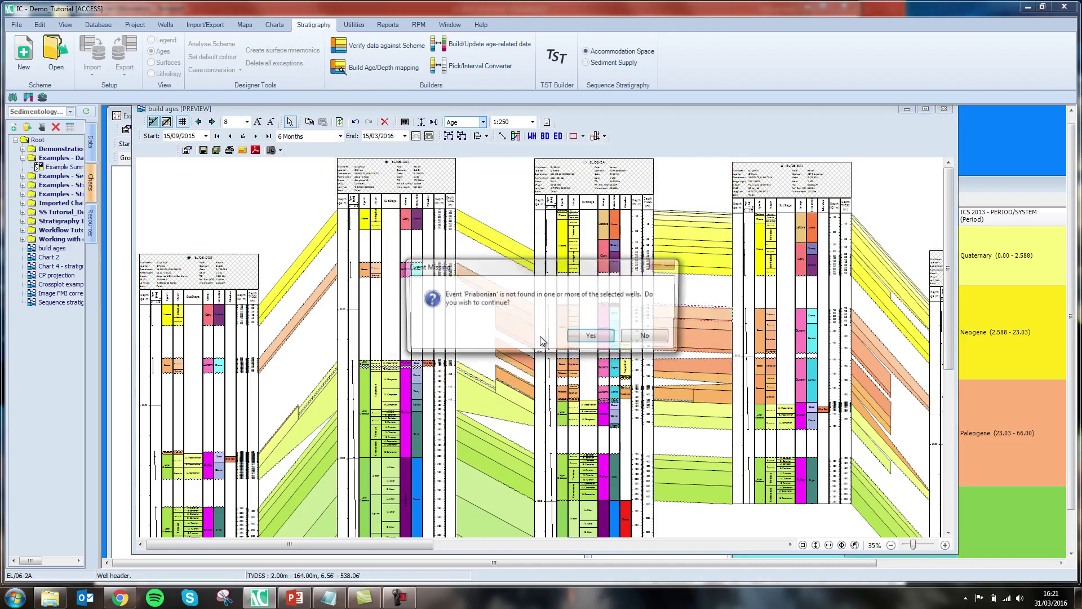
click(595, 339)
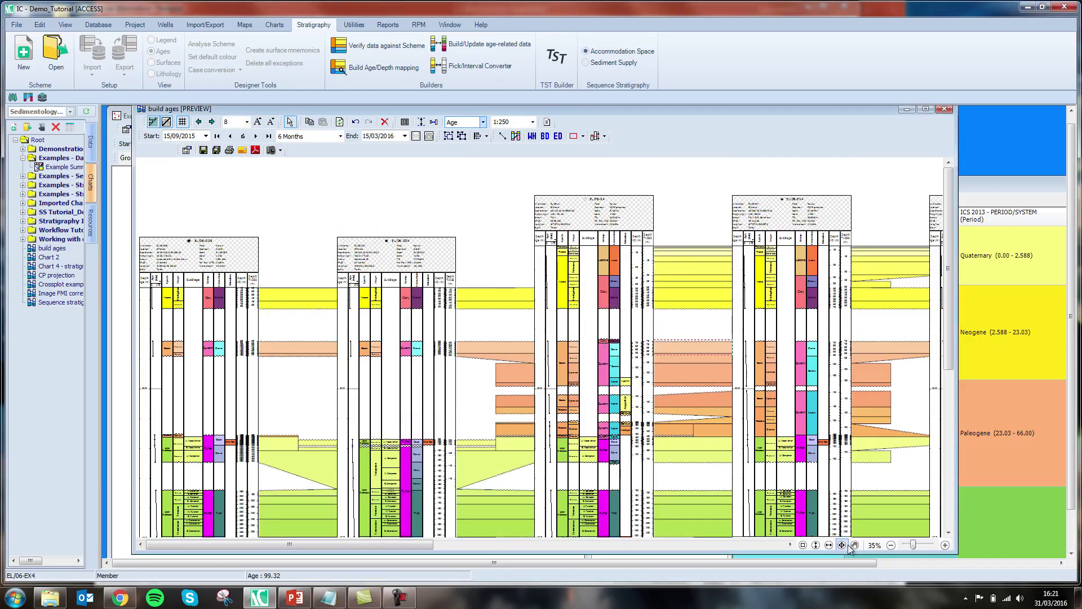
Examine the flattened stage correlation across the full set of wells on the chart.
click(892, 545)
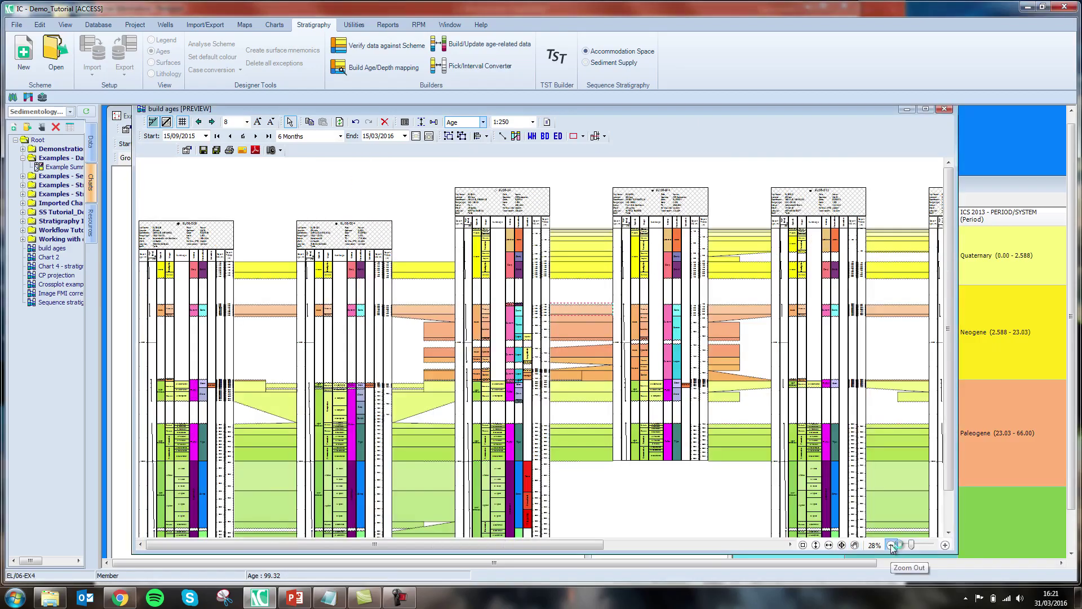
click(892, 545)
click(892, 545)
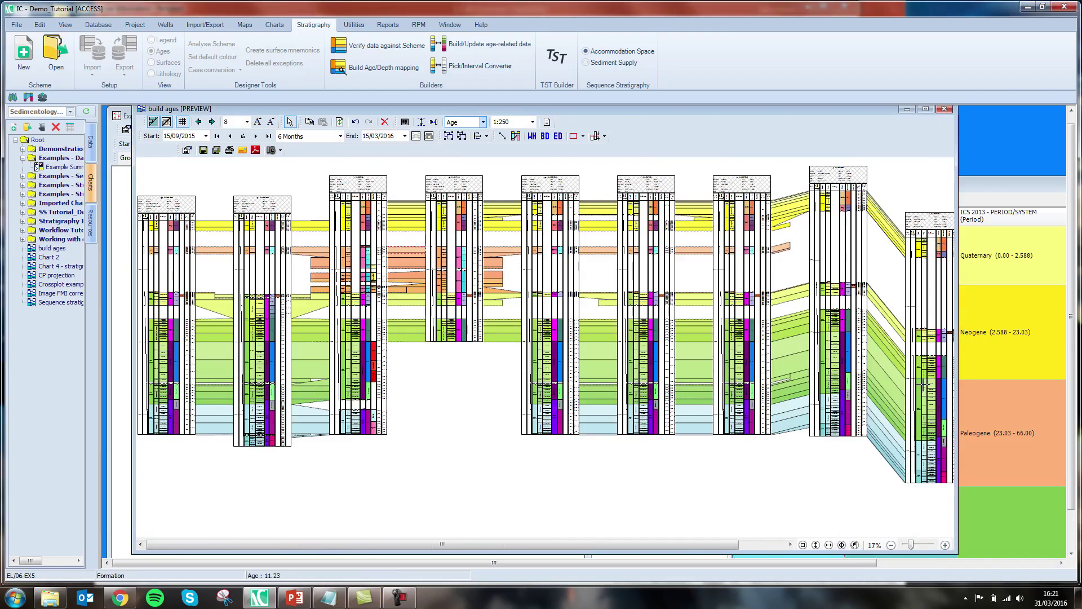
scroll(1019, 432, up, 1)
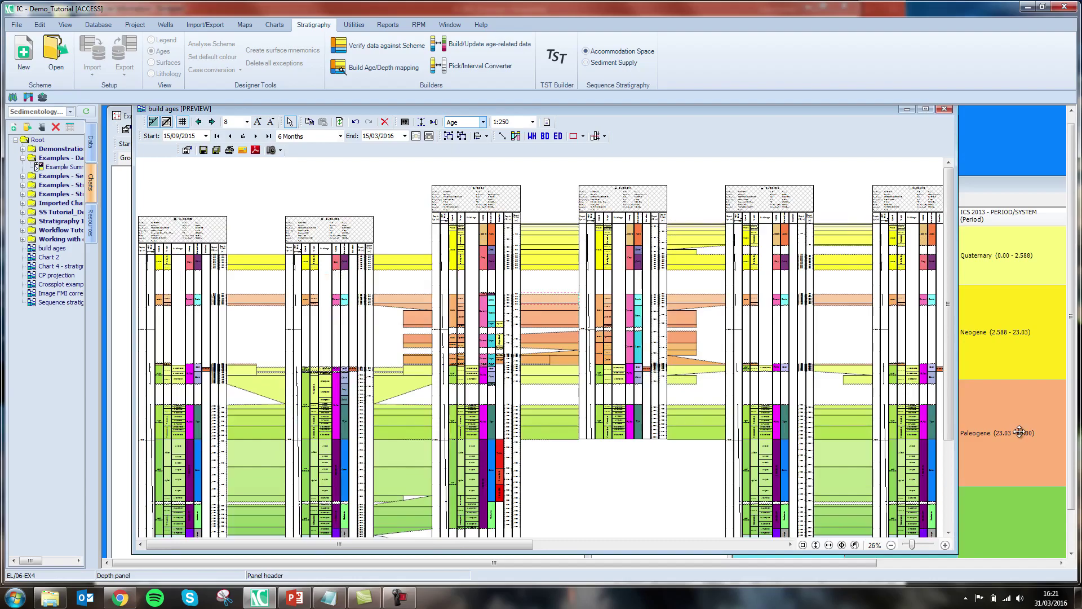